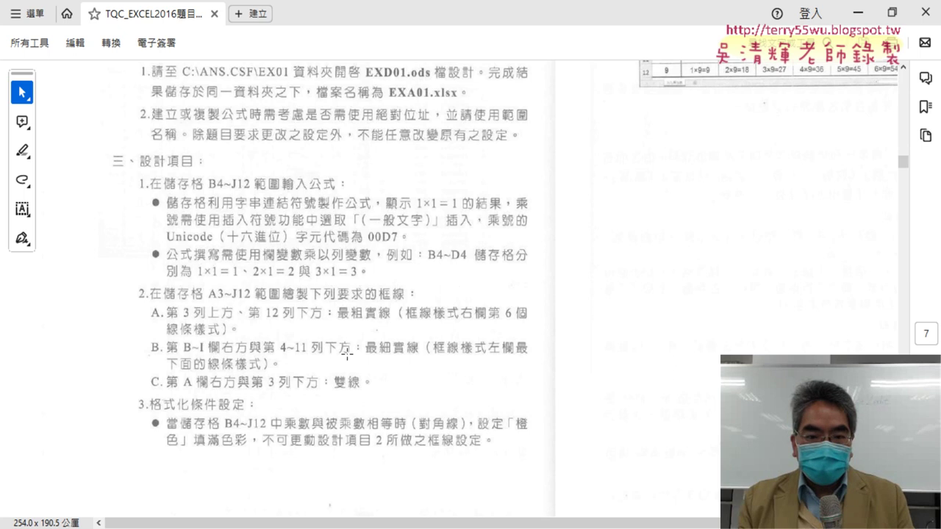
Scroll the exam PDF up from page 7 to the design items on page 6
{"action": "scroll", "coordinate": [346, 356], "scroll_direction": "up", "scroll_amount": 2}
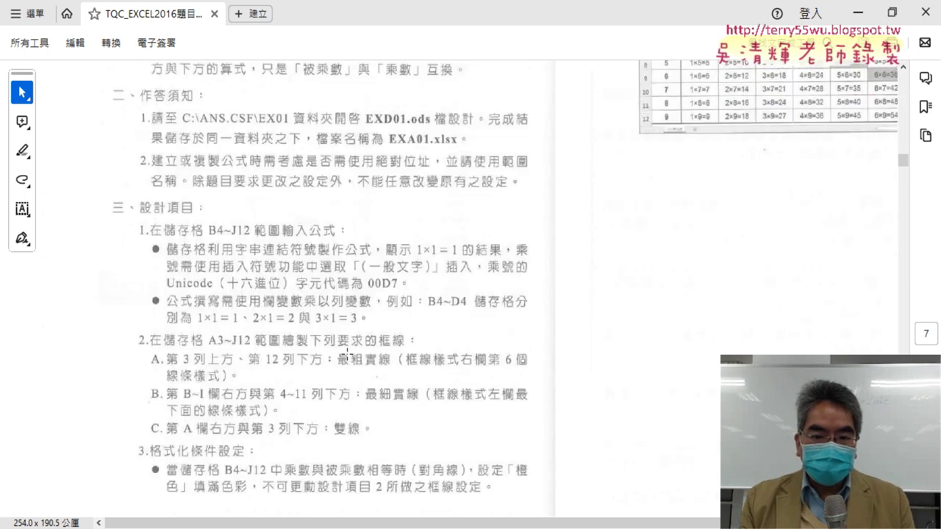
{"action": "scroll", "coordinate": [346, 355], "scroll_direction": "up", "scroll_amount": 2}
{"action": "scroll", "coordinate": [346, 355], "scroll_direction": "up", "scroll_amount": 3}
{"action": "scroll", "coordinate": [347, 355], "scroll_direction": "up", "scroll_amount": 3}
{"action": "scroll", "coordinate": [346, 355], "scroll_direction": "up", "scroll_amount": 2}
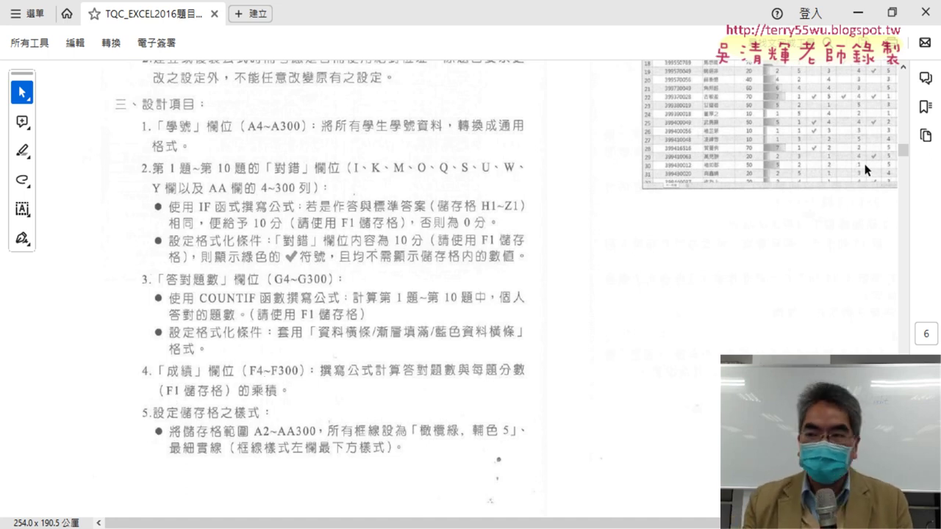
Enter the score formula =G4*F$1 in cell F4
{"action": "left_click", "coordinate": [858, 13]}
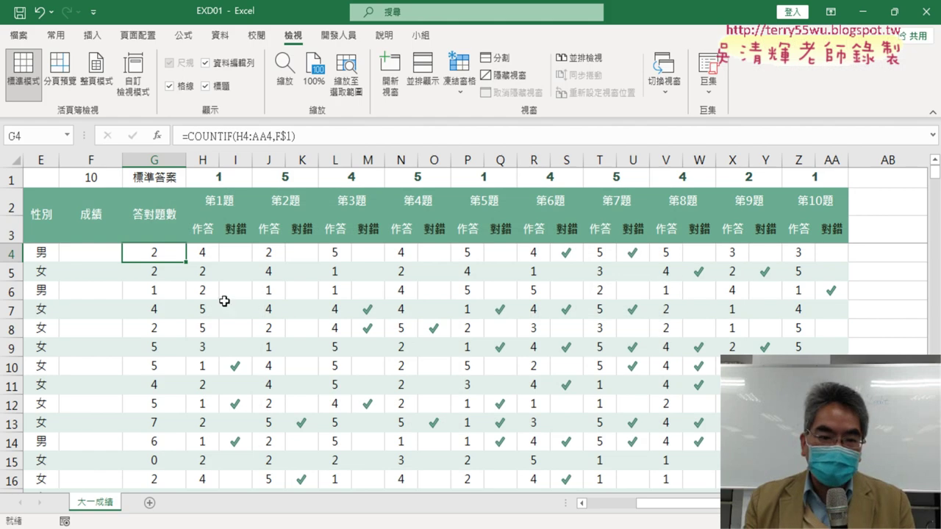
{"action": "left_click", "coordinate": [110, 256]}
{"action": "left_click", "coordinate": [187, 137]}
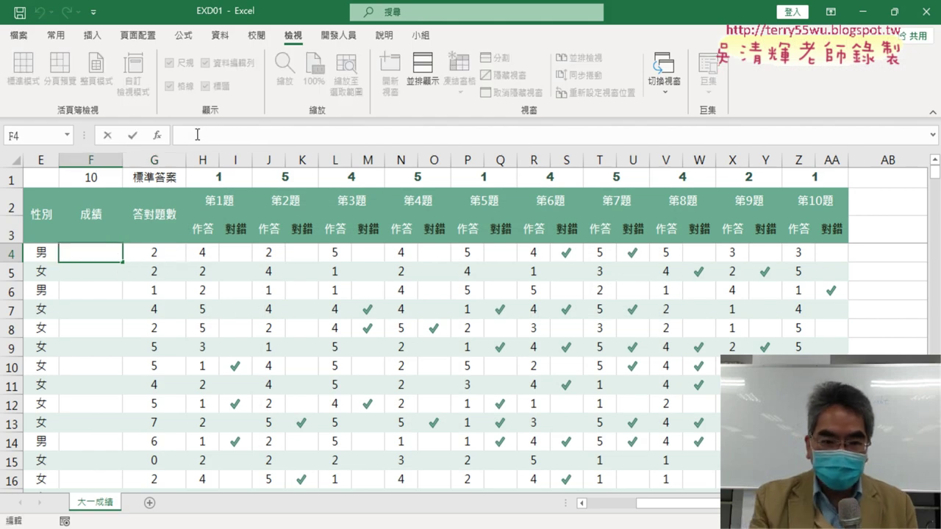
{"action": "type", "text": "="}
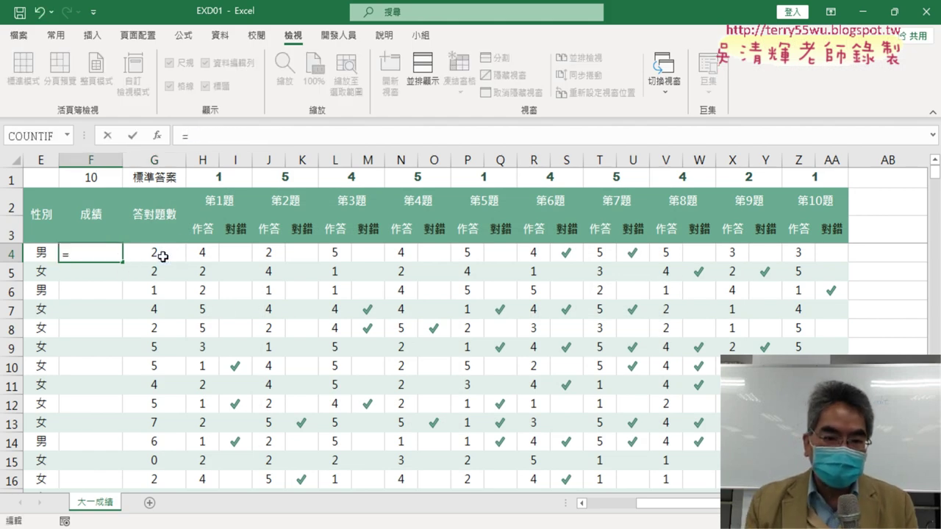
{"action": "left_click", "coordinate": [162, 255]}
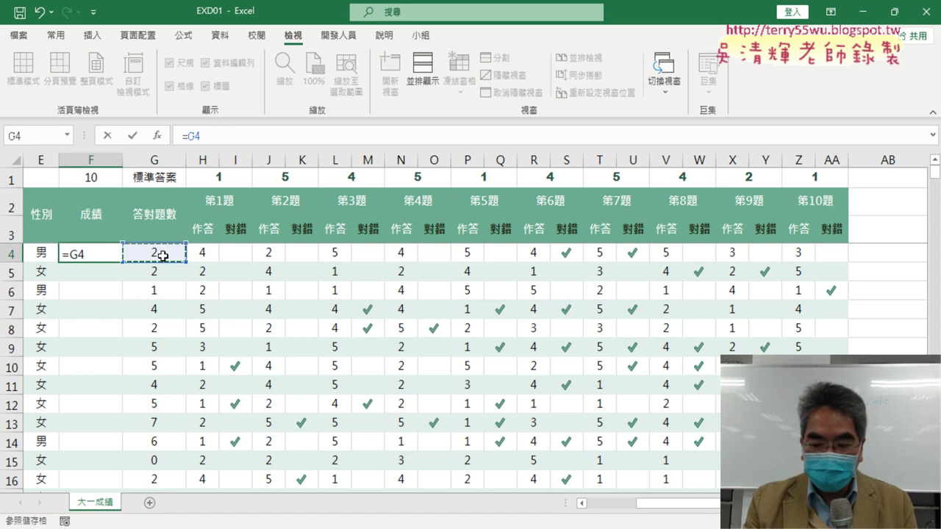
{"action": "type", "text": "*"}
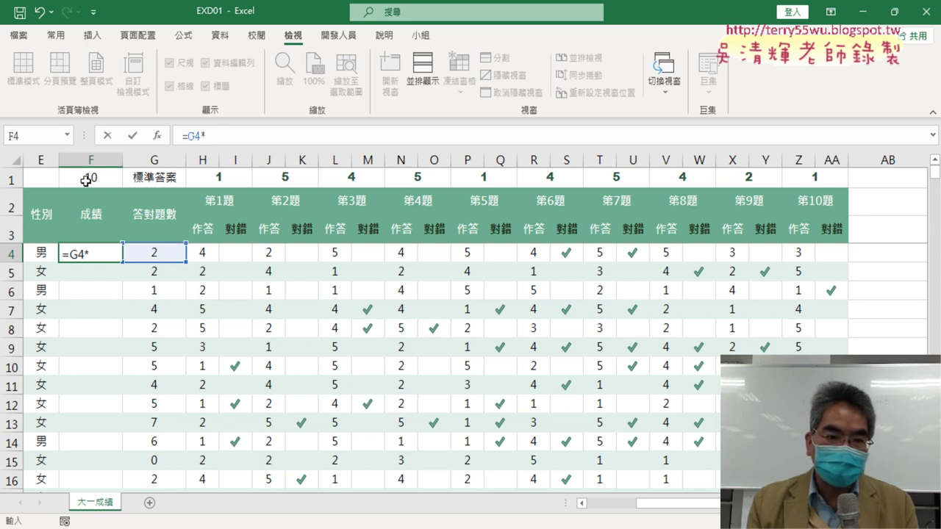
{"action": "left_click", "coordinate": [87, 181]}
{"action": "left_click", "coordinate": [251, 138]}
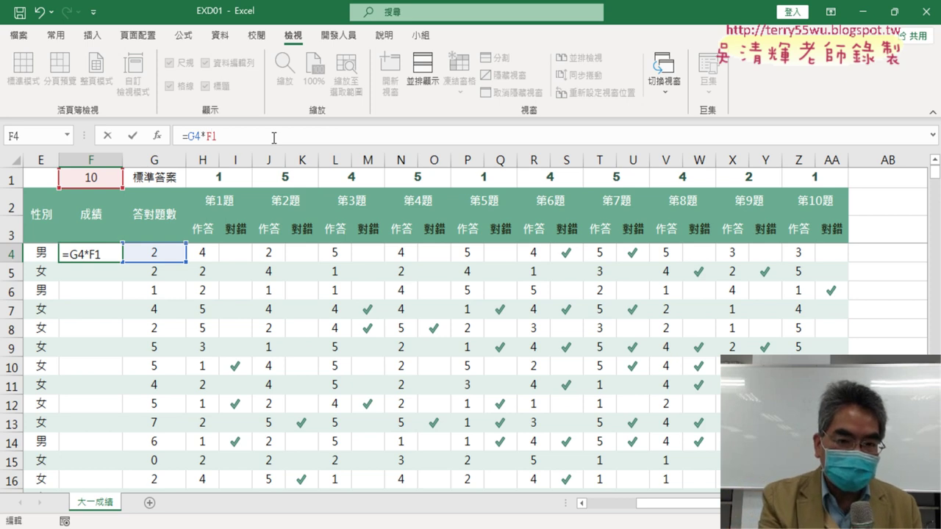
{"action": "key", "text": "F4"}
{"action": "key", "text": "F4"}
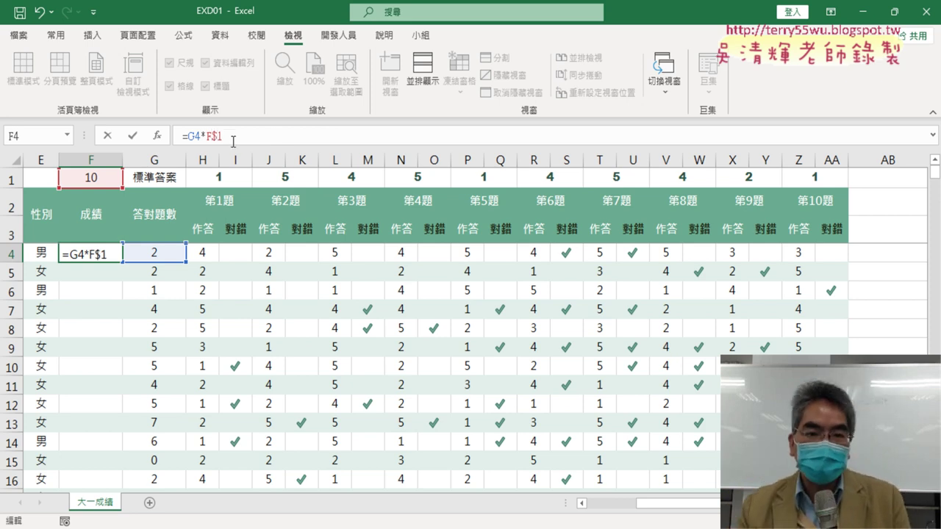
{"action": "left_click", "coordinate": [133, 136]}
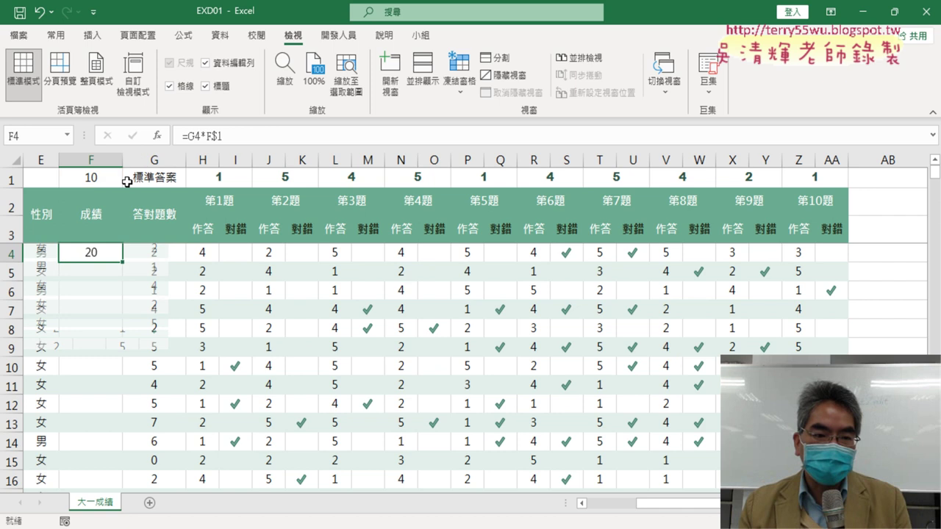
Fill the score formula down the 成績 column and select the column up to F1
{"action": "double_click", "coordinate": [122, 261]}
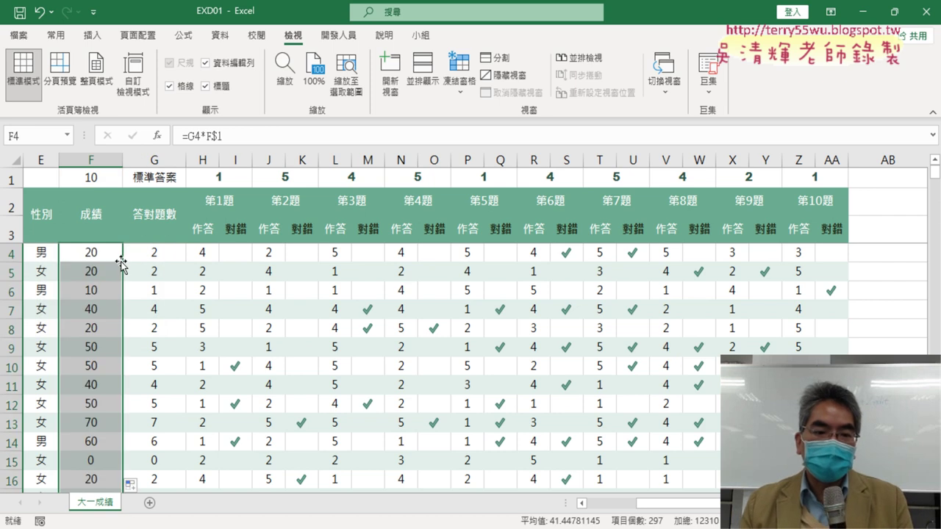
{"action": "left_click", "coordinate": [100, 175]}
{"action": "key", "text": "ctrl+shift+Down"}
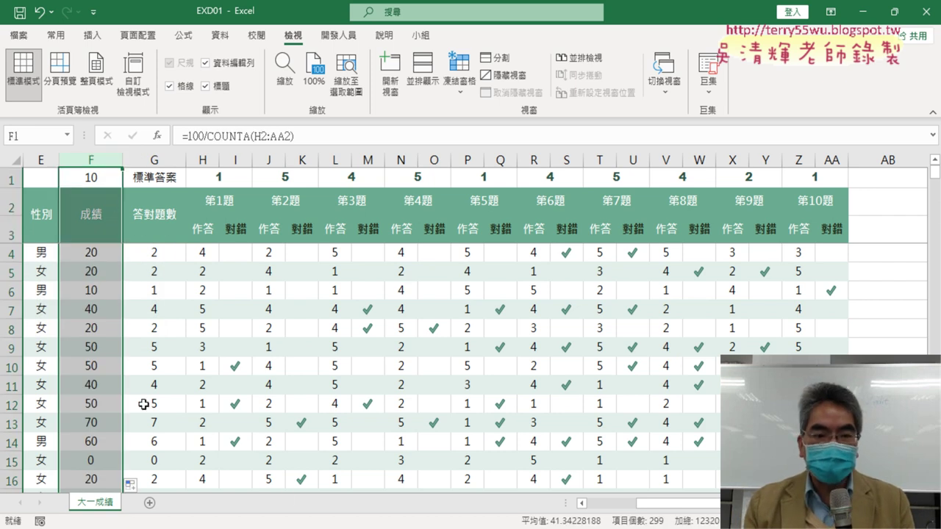
Try replacing F$1 with 10 in F4's formula, then cancel to keep =G4*F$1
{"action": "left_click_drag", "start_coordinate": [652, 506], "coordinate": [588, 504]}
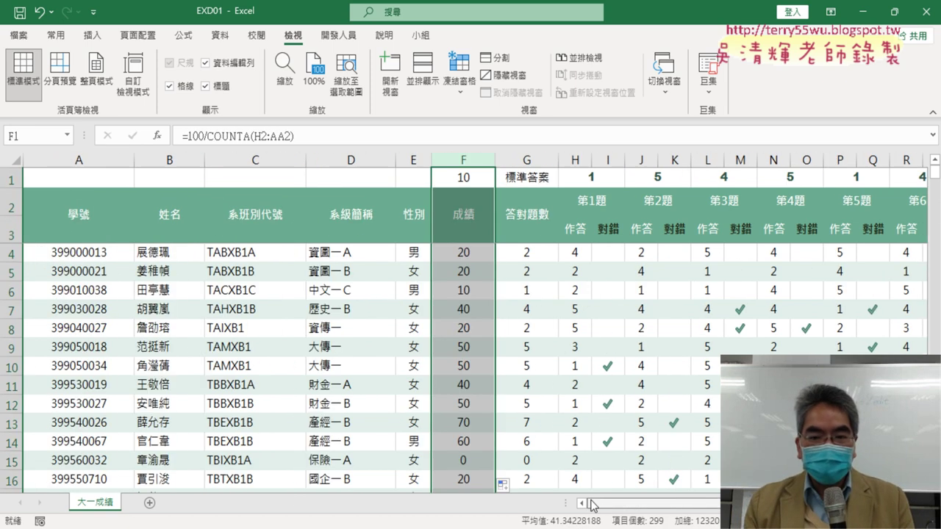
{"action": "left_click", "coordinate": [528, 252]}
{"action": "key", "text": "ctrl+shift+Down"}
{"action": "left_click", "coordinate": [528, 252]}
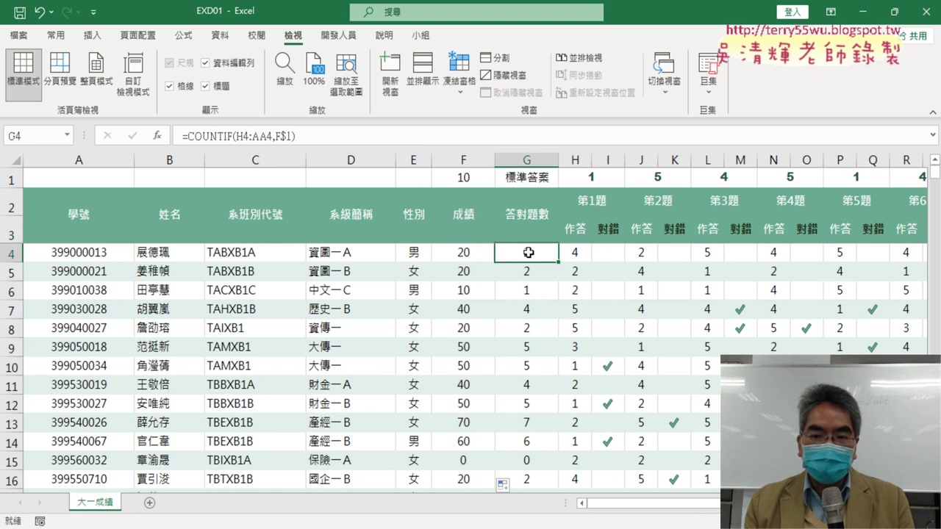
{"action": "left_click", "coordinate": [485, 255]}
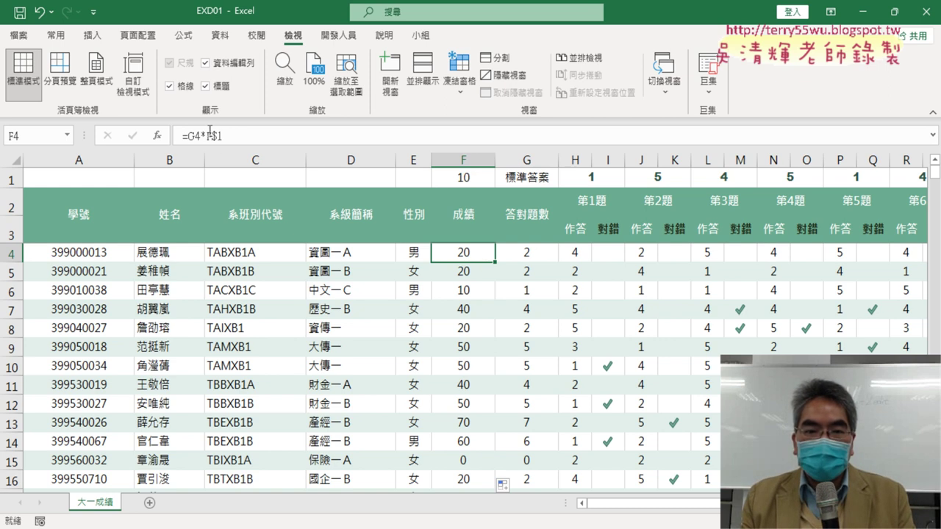
{"action": "left_click_drag", "start_coordinate": [204, 135], "coordinate": [252, 131]}
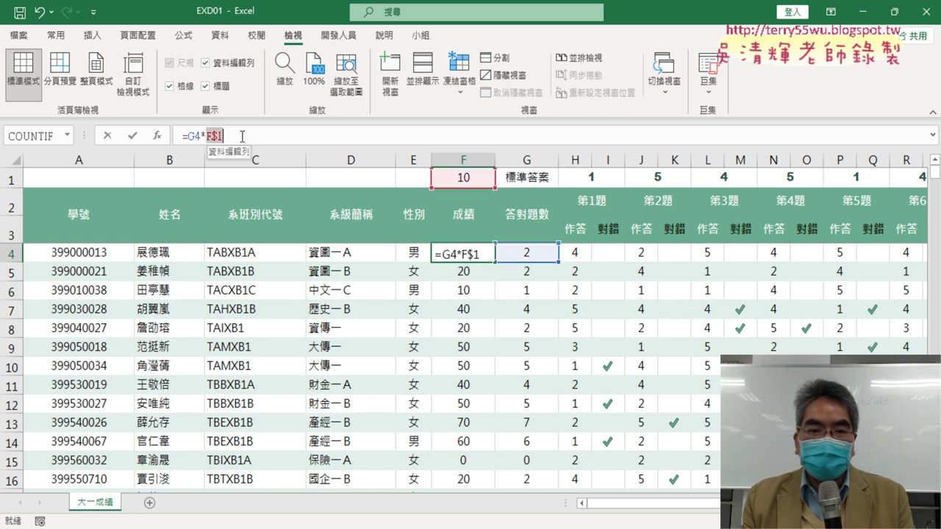
{"action": "type", "text": "10"}
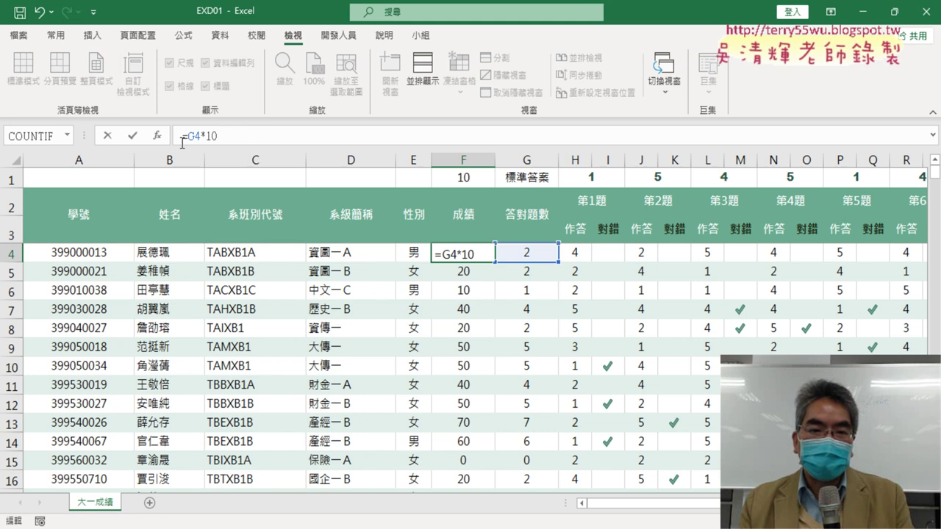
{"action": "left_click", "coordinate": [108, 136]}
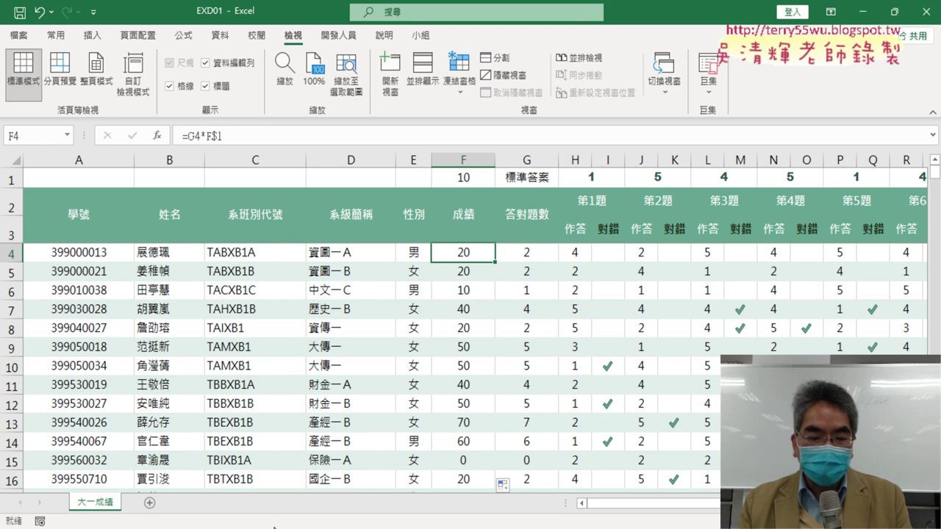
Read item 5's A2:AA300 border requirement in the PDF, then minimize Acrobat
{"action": "key", "text": "alt+Tab"}
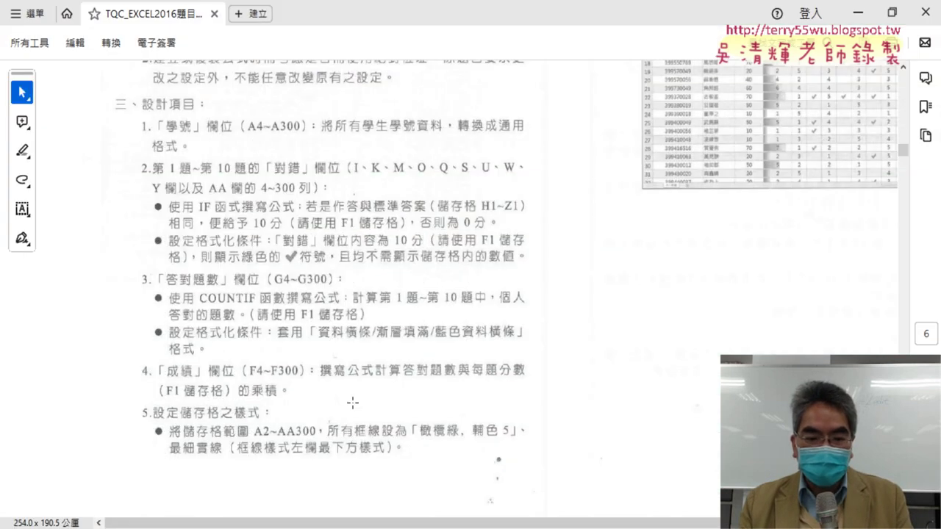
{"action": "scroll", "coordinate": [309, 375], "scroll_direction": "down", "scroll_amount": 2}
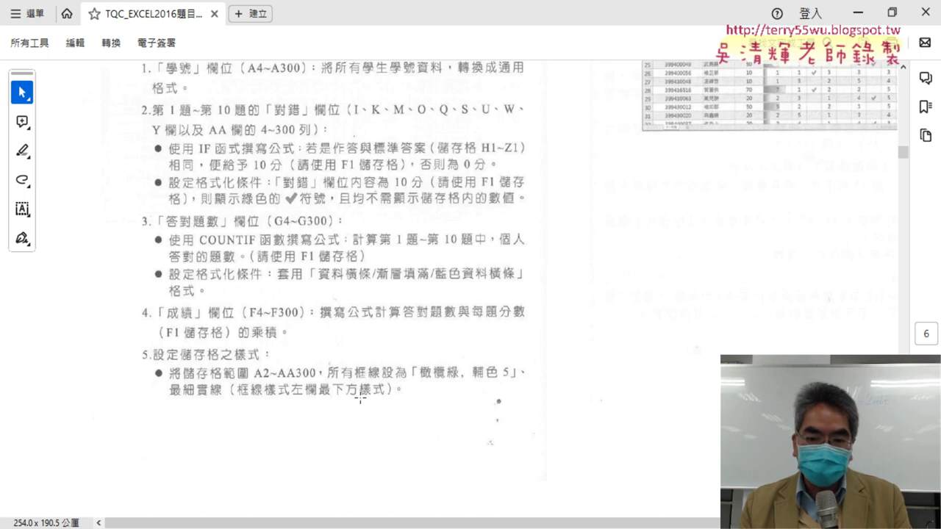
{"action": "left_click", "coordinate": [863, 14]}
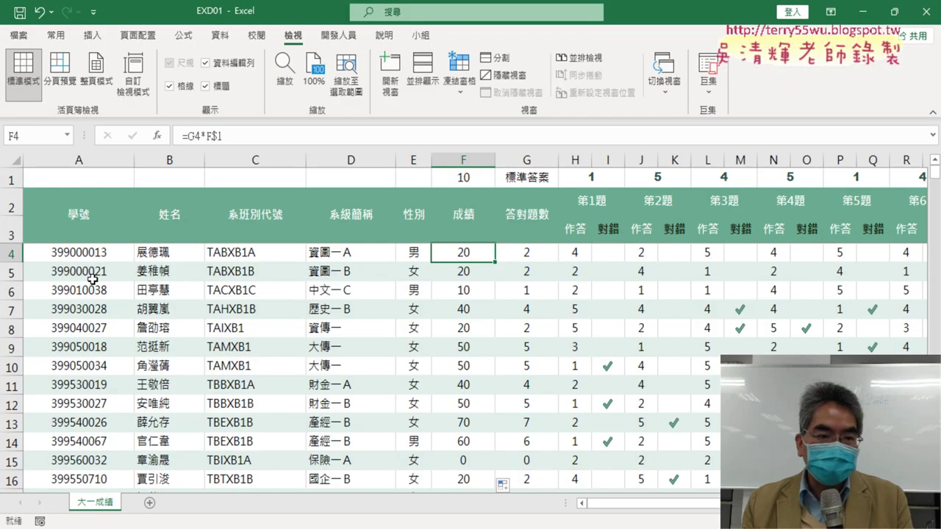
Select the whole grade table A2:AA300, starting from the 學號 header in A2
{"action": "left_click", "coordinate": [68, 201]}
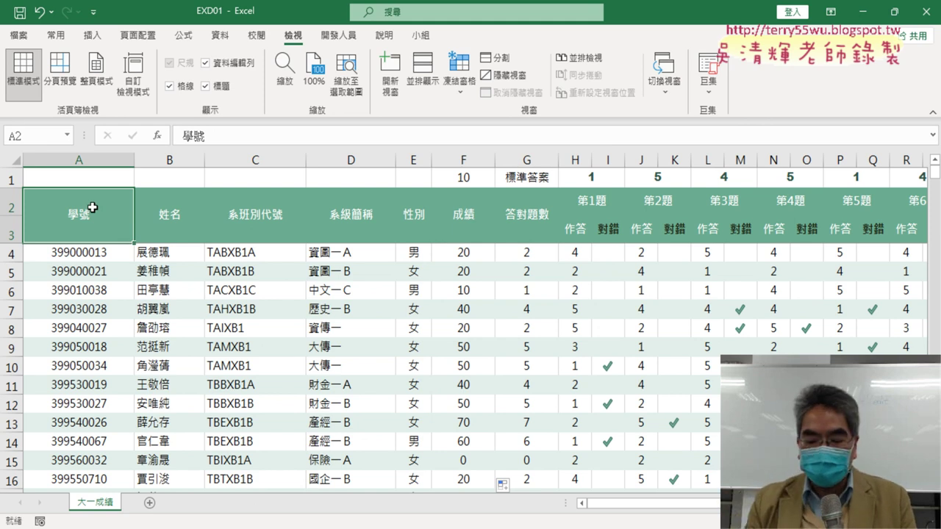
{"action": "key", "text": "shift+Right"}
{"action": "key", "text": "shift+Right"}
{"action": "key", "text": "shift+Right"}
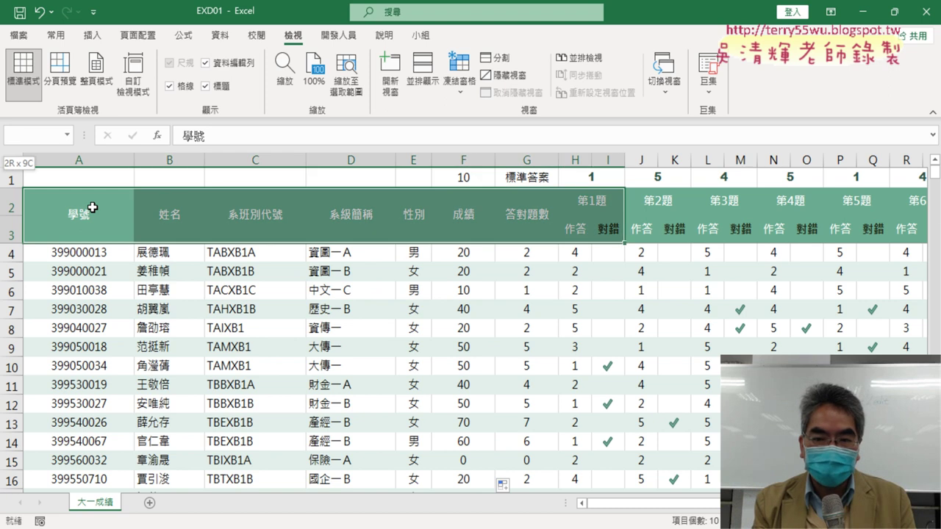
{"action": "key", "text": "shift+Right"}
{"action": "key", "text": "shift+Right"}
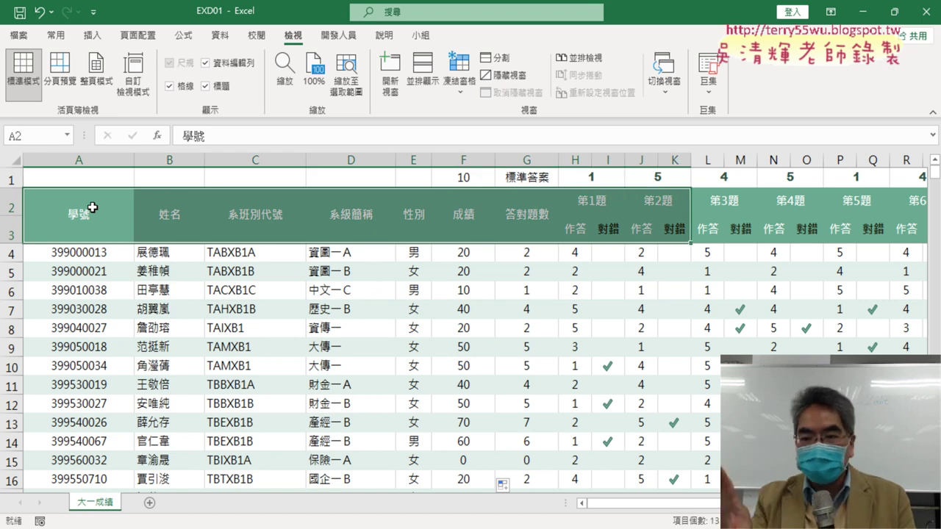
{"action": "left_click", "coordinate": [76, 205]}
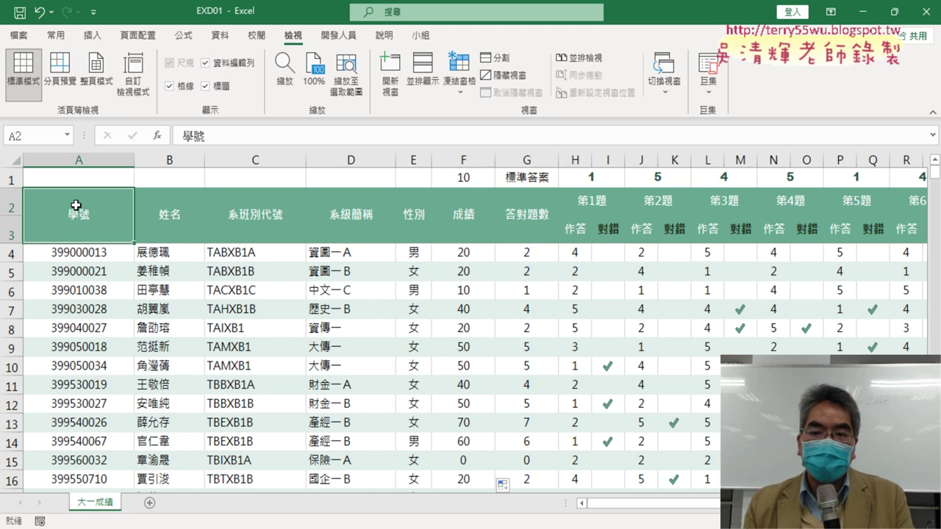
{"action": "left_click_drag", "start_coordinate": [655, 503], "coordinate": [702, 503]}
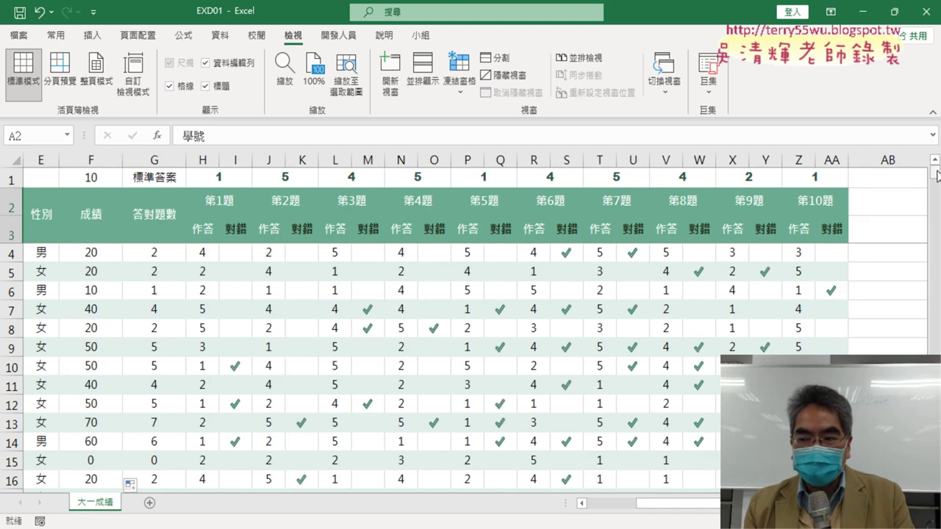
{"action": "left_click_drag", "start_coordinate": [938, 175], "coordinate": [936, 459]}
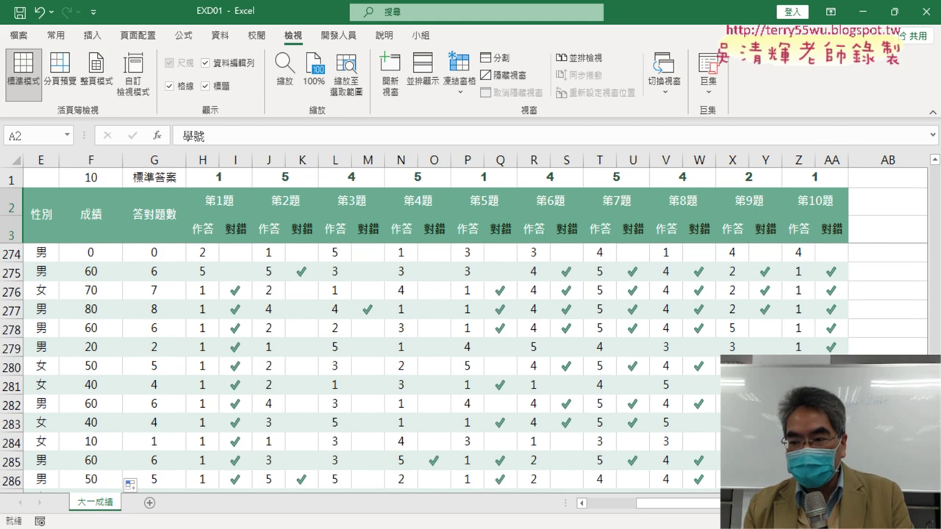
{"action": "scroll", "coordinate": [434, 367], "scroll_direction": "down", "scroll_amount": 4}
{"action": "scroll", "coordinate": [434, 368], "scroll_direction": "down", "scroll_amount": 1}
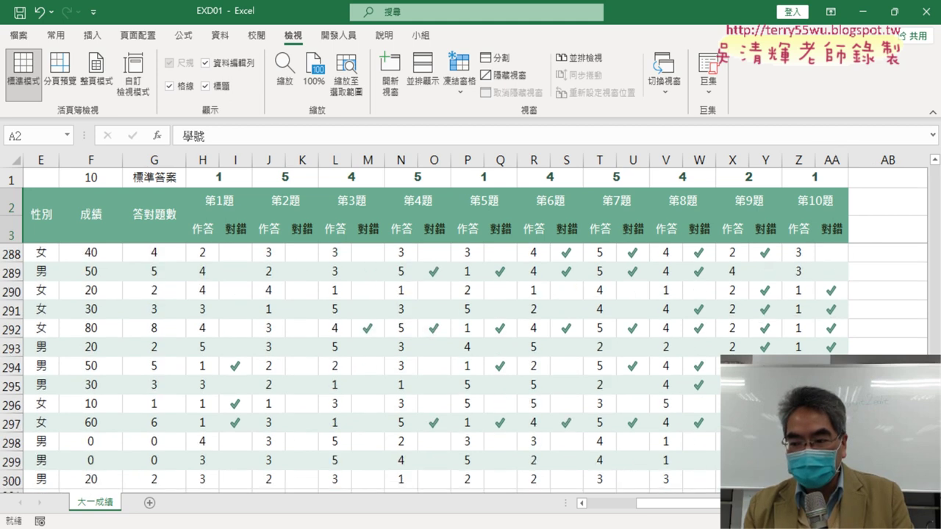
{"action": "scroll", "coordinate": [465, 368], "scroll_direction": "down", "scroll_amount": 1}
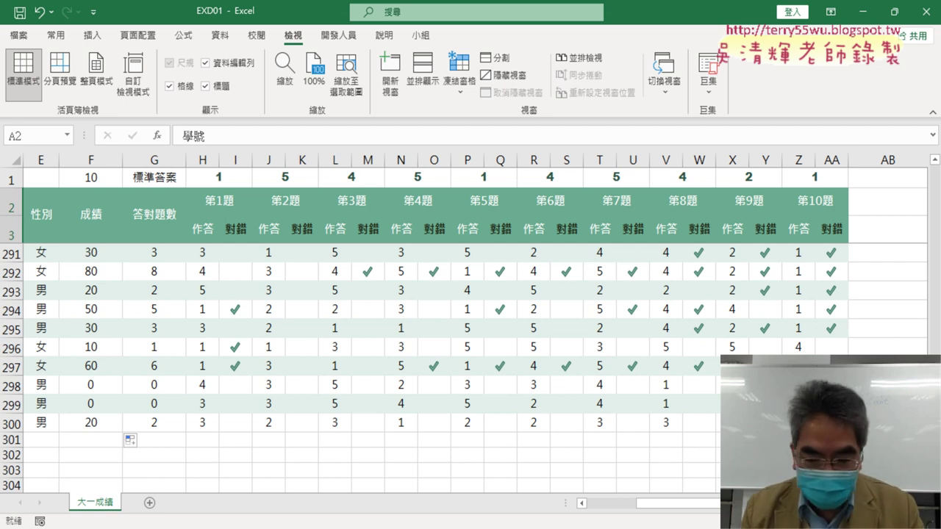
{"action": "key", "text": "ctrl+a"}
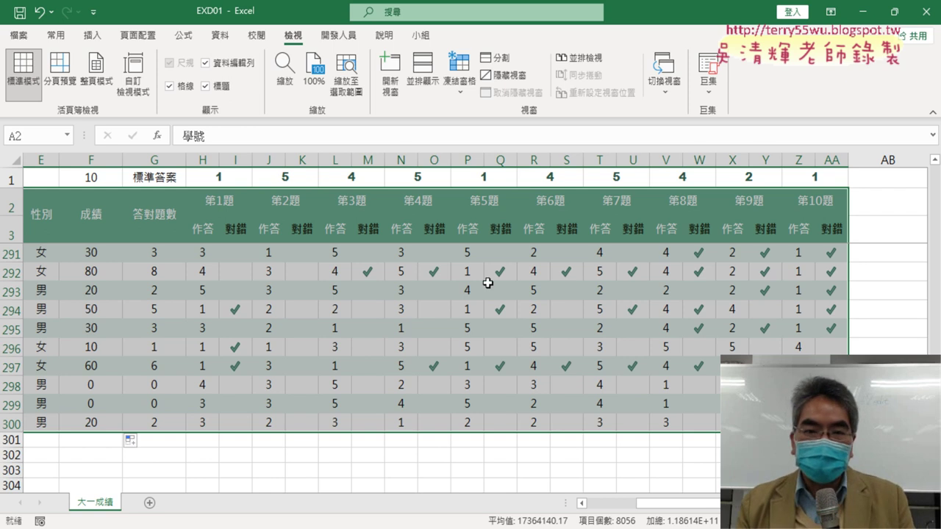
Open Format Cells' Border settings through Borders > More Borders
{"action": "left_click", "coordinate": [59, 36]}
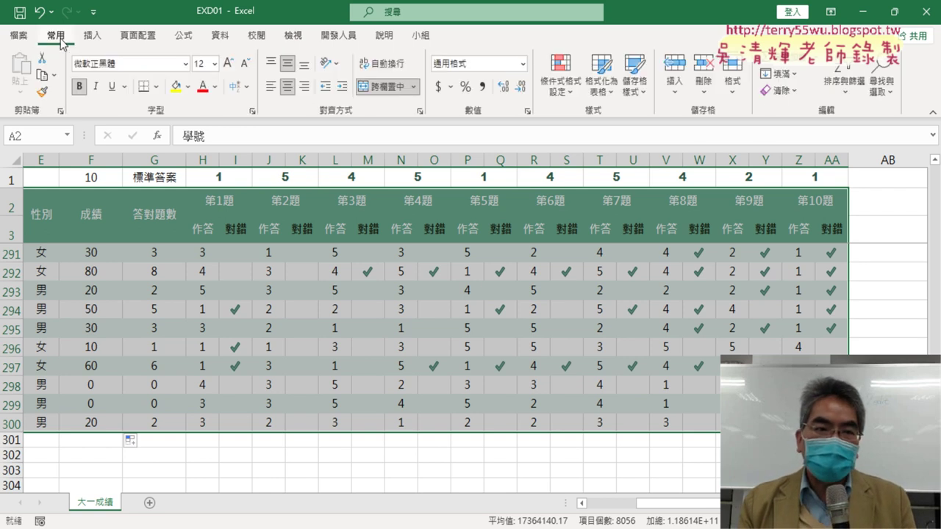
{"action": "left_click", "coordinate": [157, 87]}
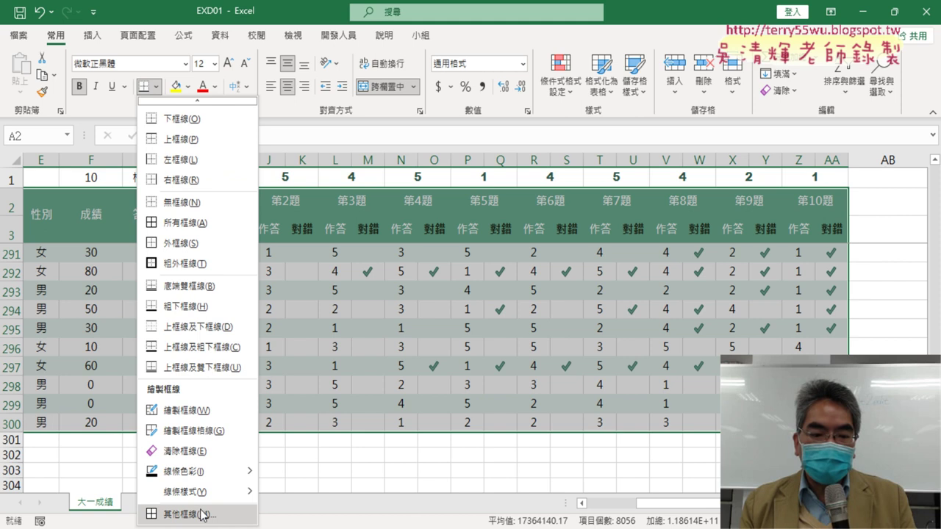
{"action": "left_click", "coordinate": [206, 519]}
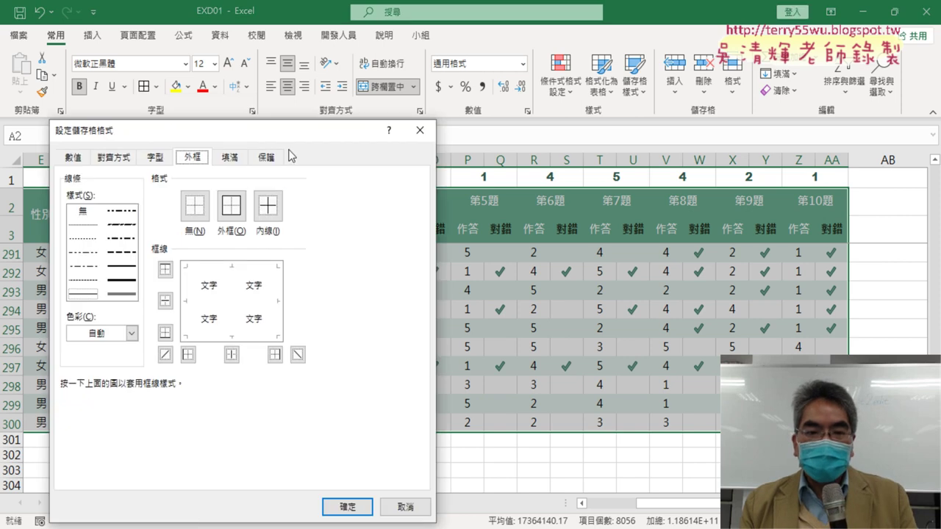
{"action": "mouse_move", "coordinate": [261, 135]}
{"action": "left_mouse_down"}
{"action": "mouse_move", "coordinate": [381, 90]}
{"action": "mouse_move", "coordinate": [434, 39]}
{"action": "left_mouse_up"}
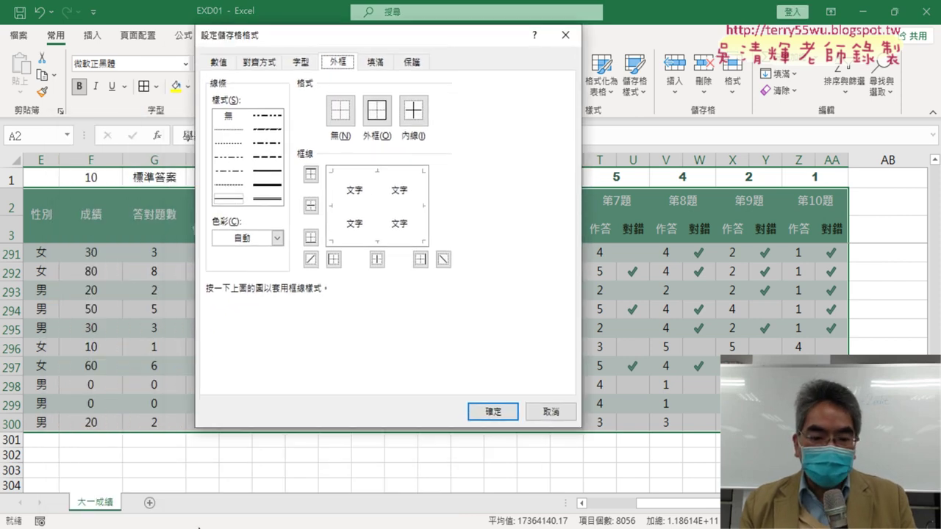
Check the PDF's required border colour against Excel's border colour choices
{"action": "key", "text": "alt+Tab"}
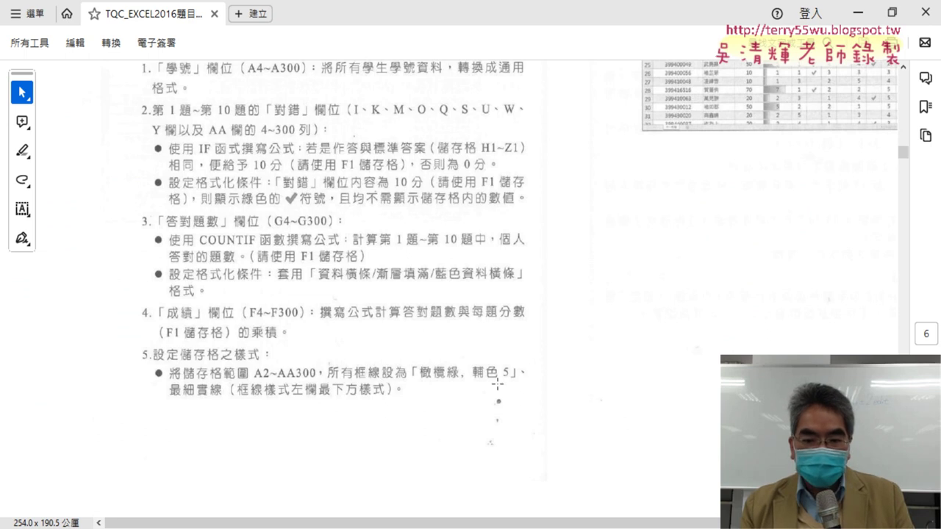
{"action": "left_click", "coordinate": [857, 12]}
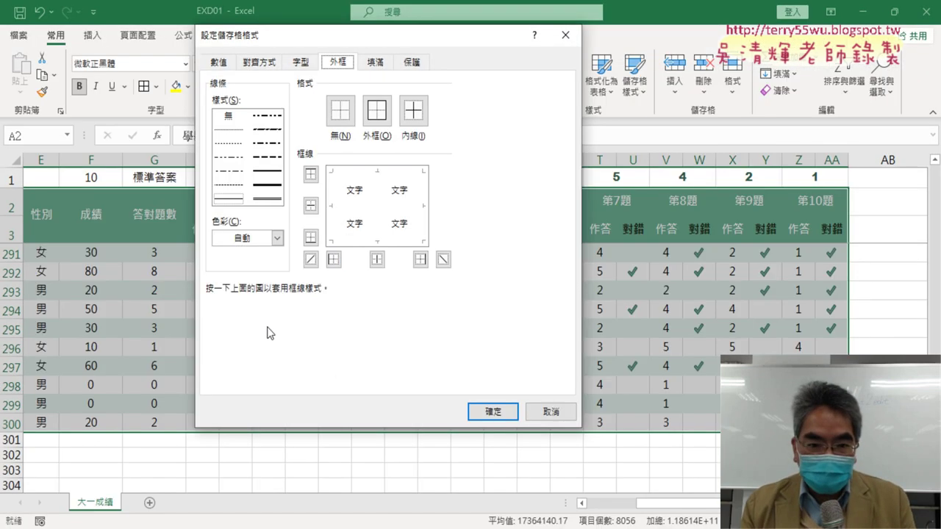
{"action": "left_click", "coordinate": [278, 239]}
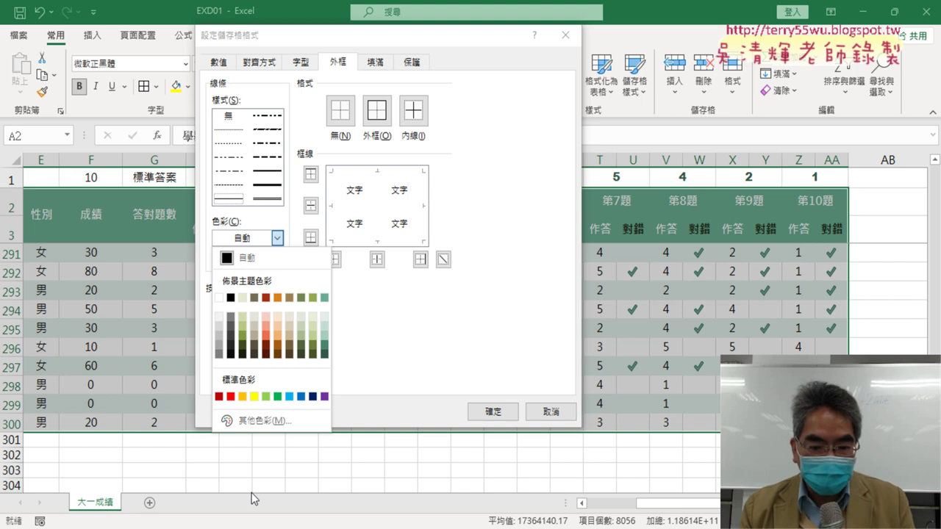
{"action": "key", "text": "alt+Tab"}
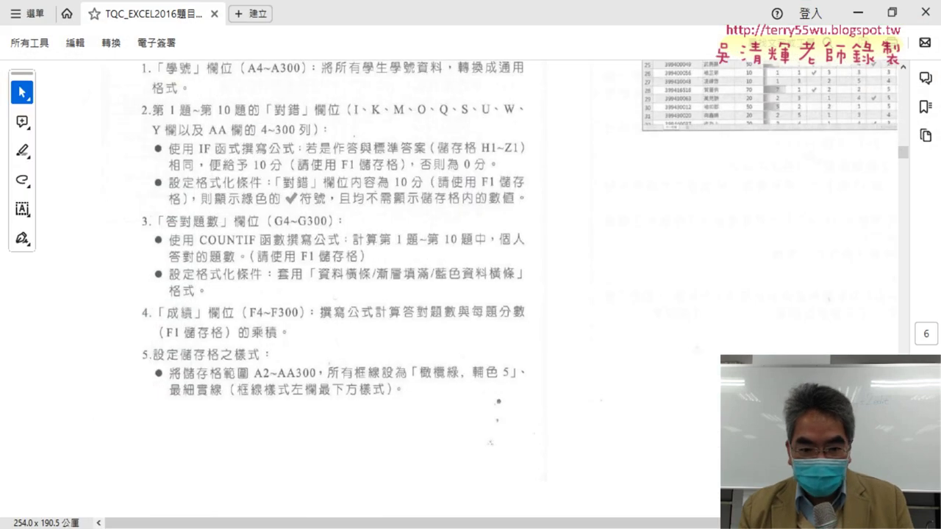
Apply thinnest solid Olive Green, Accent 5 outline and inside borders to A2:AA300
{"action": "key", "text": "alt+Tab"}
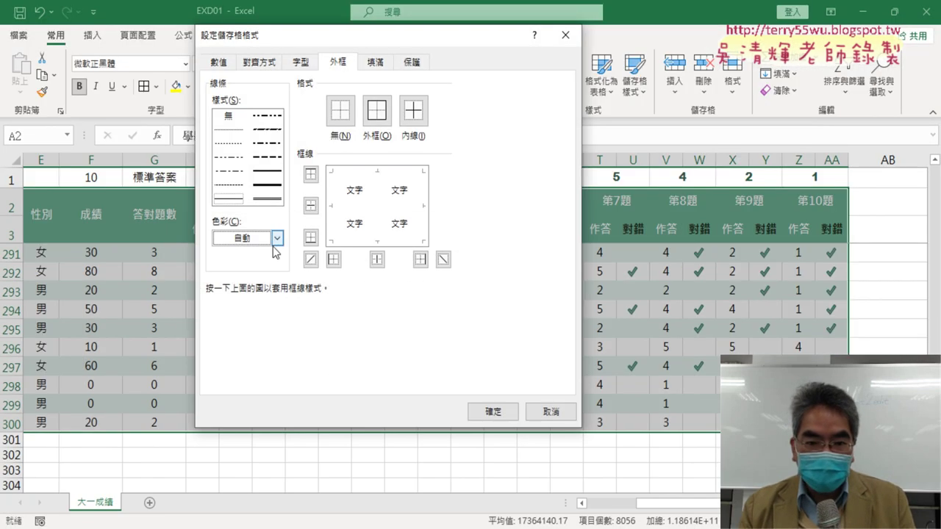
{"action": "left_click", "coordinate": [276, 238]}
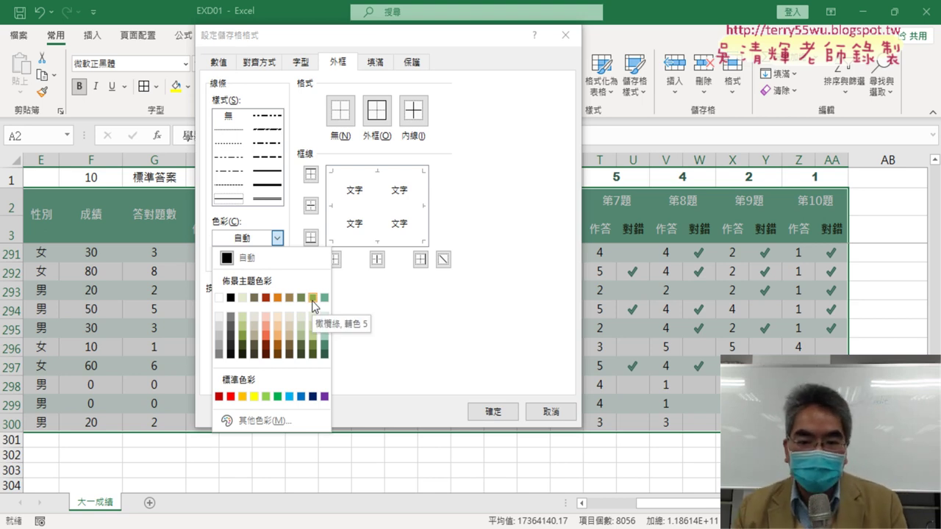
{"action": "left_click", "coordinate": [311, 298]}
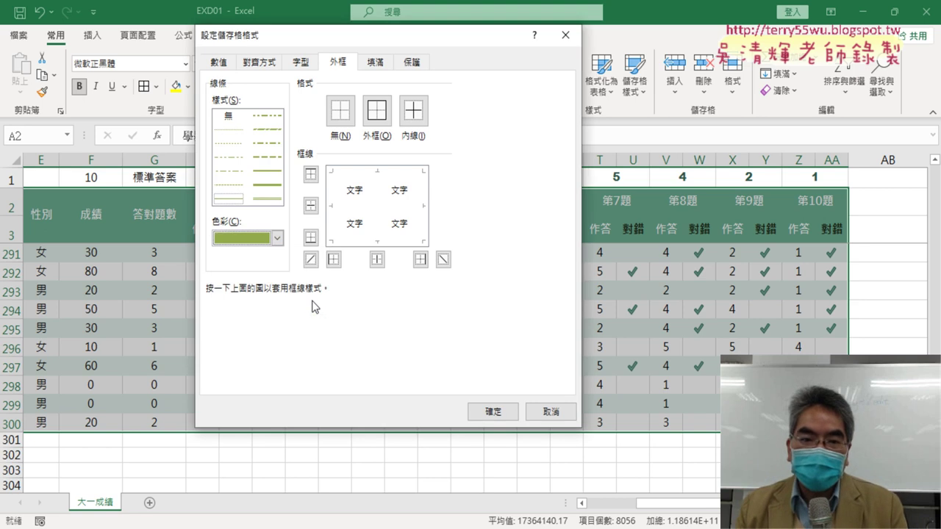
{"action": "left_click", "coordinate": [230, 197]}
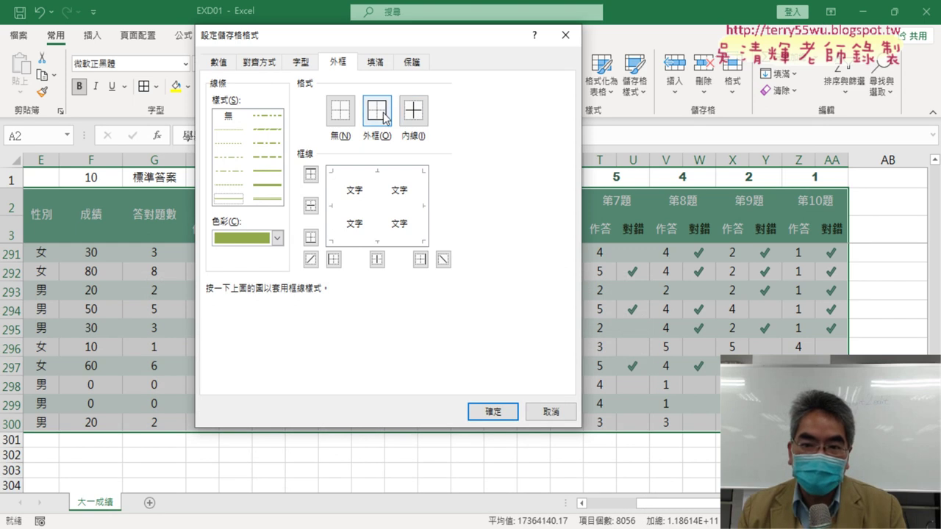
{"action": "left_click", "coordinate": [381, 114]}
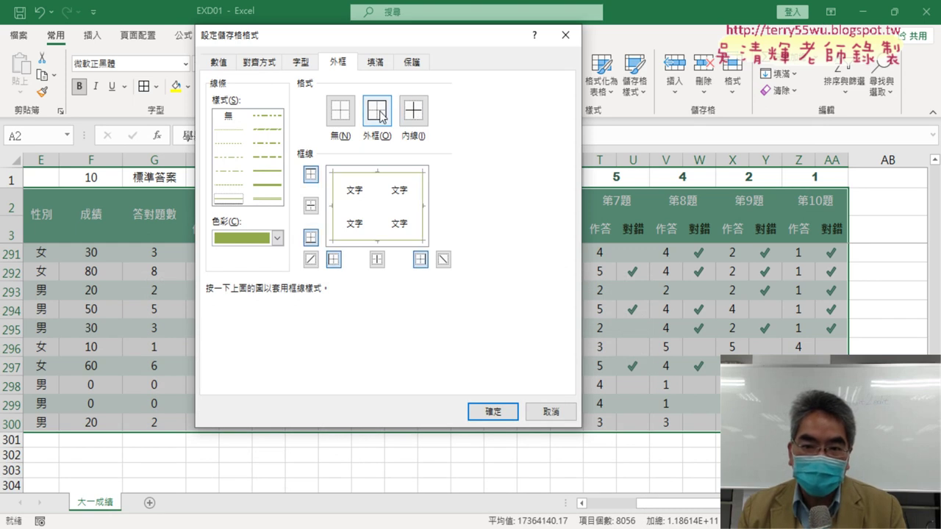
{"action": "left_click", "coordinate": [413, 113]}
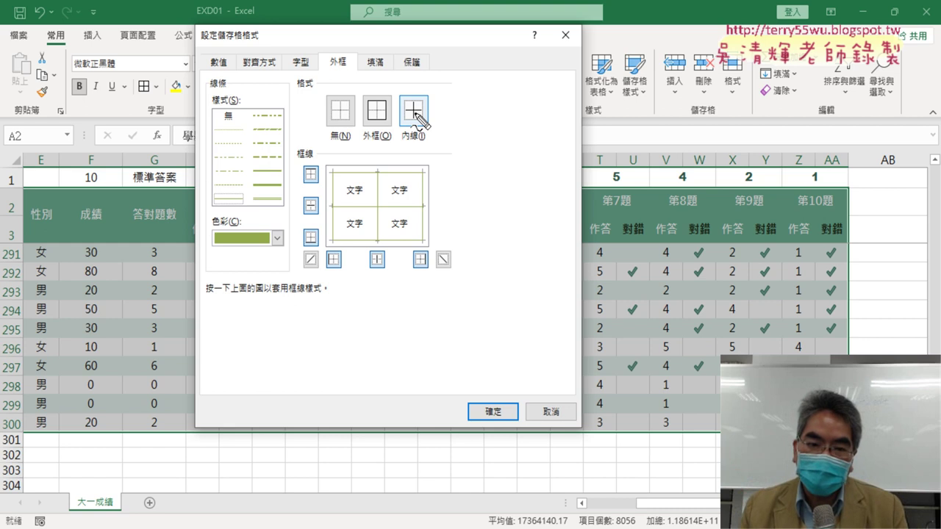
{"action": "left_click_drag", "start_coordinate": [277, 256], "coordinate": [214, 245]}
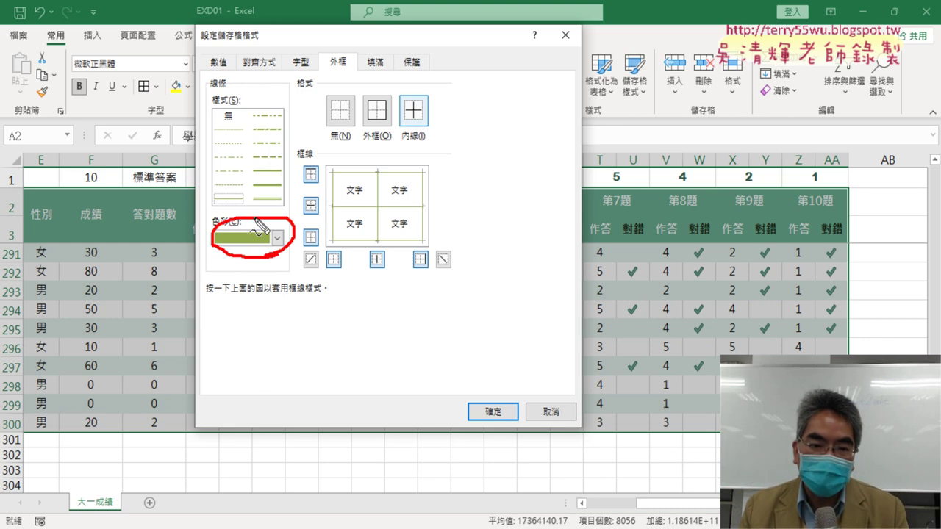
{"action": "mouse_move", "coordinate": [254, 219]}
{"action": "left_mouse_down"}
{"action": "mouse_move", "coordinate": [250, 245]}
{"action": "mouse_move", "coordinate": [236, 210]}
{"action": "left_mouse_up"}
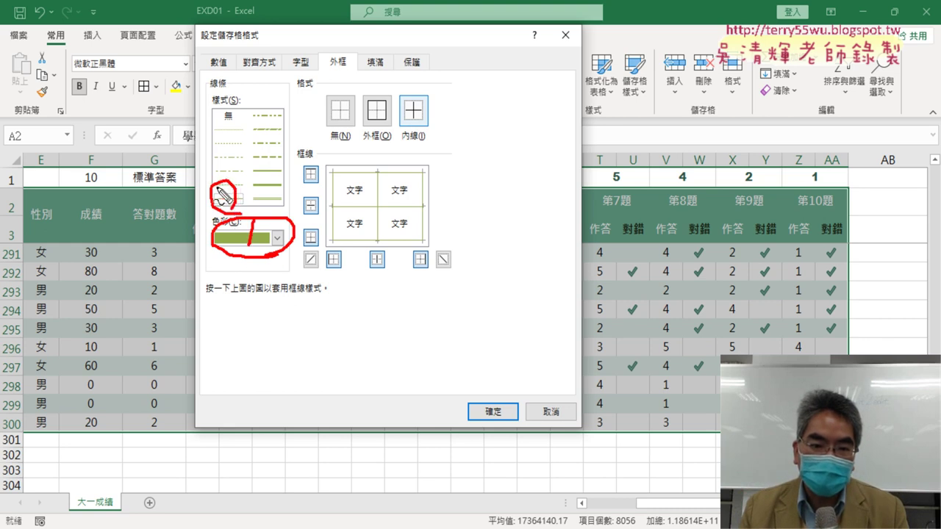
{"action": "mouse_move", "coordinate": [366, 133]}
{"action": "left_mouse_down"}
{"action": "mouse_move", "coordinate": [372, 87]}
{"action": "mouse_move", "coordinate": [375, 134]}
{"action": "mouse_move", "coordinate": [419, 95]}
{"action": "mouse_move", "coordinate": [417, 138]}
{"action": "left_mouse_up"}
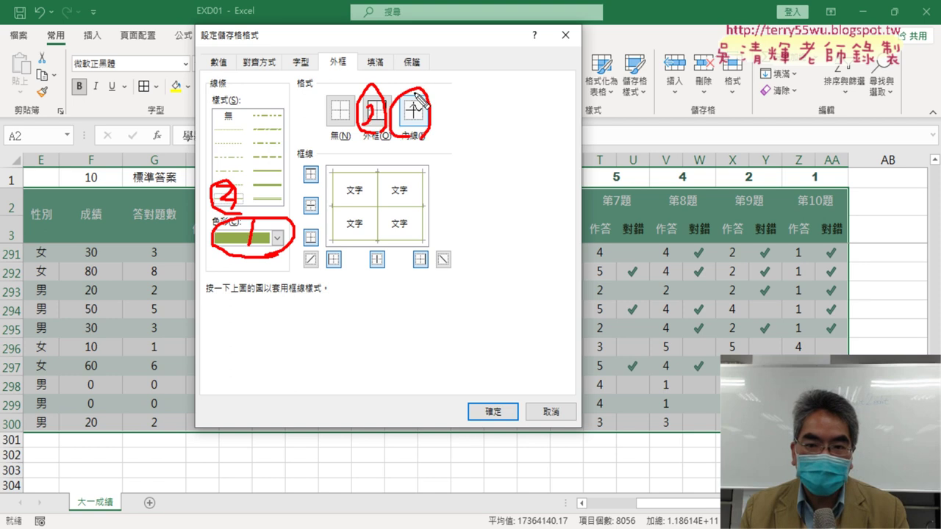
{"action": "mouse_move", "coordinate": [413, 102]}
{"action": "left_mouse_down"}
{"action": "mouse_move", "coordinate": [431, 119]}
{"action": "mouse_move", "coordinate": [420, 135]}
{"action": "left_mouse_up"}
{"action": "key", "text": "Escape"}
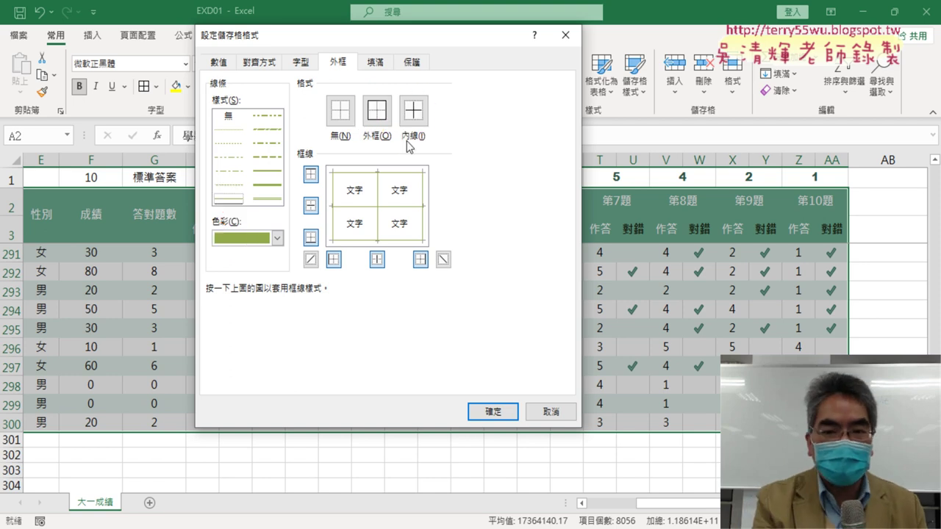
{"action": "left_click", "coordinate": [510, 411]}
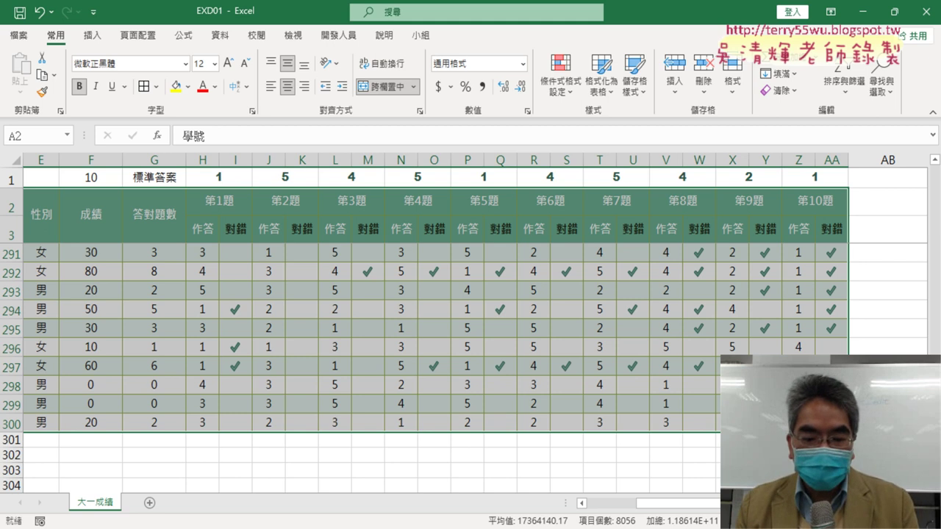
Scroll the PDF to the A2:AA3 white inner-border rule and the reference result image
{"action": "key", "text": "alt+Tab"}
{"action": "scroll", "coordinate": [675, 528], "scroll_direction": "right", "scroll_amount": 3}
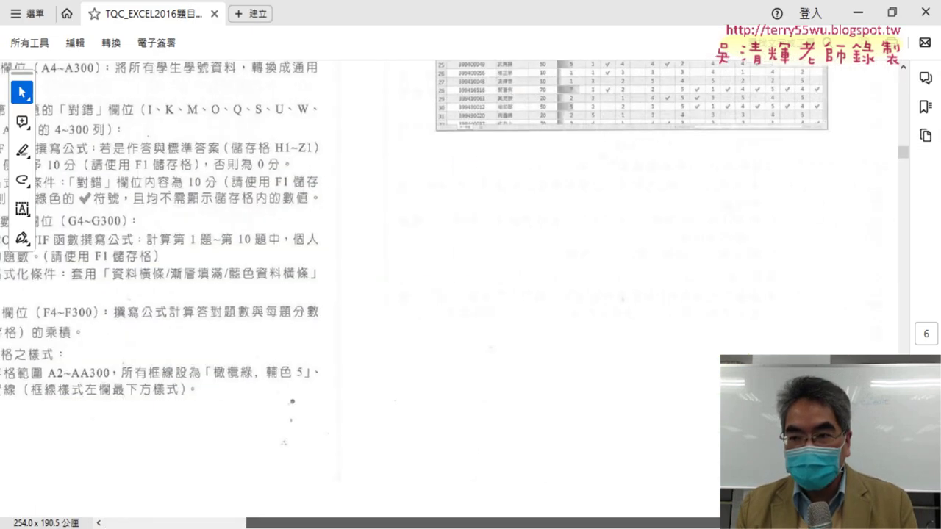
{"action": "scroll", "coordinate": [615, 301], "scroll_direction": "up", "scroll_amount": 6}
{"action": "scroll", "coordinate": [615, 301], "scroll_direction": "up", "scroll_amount": 3}
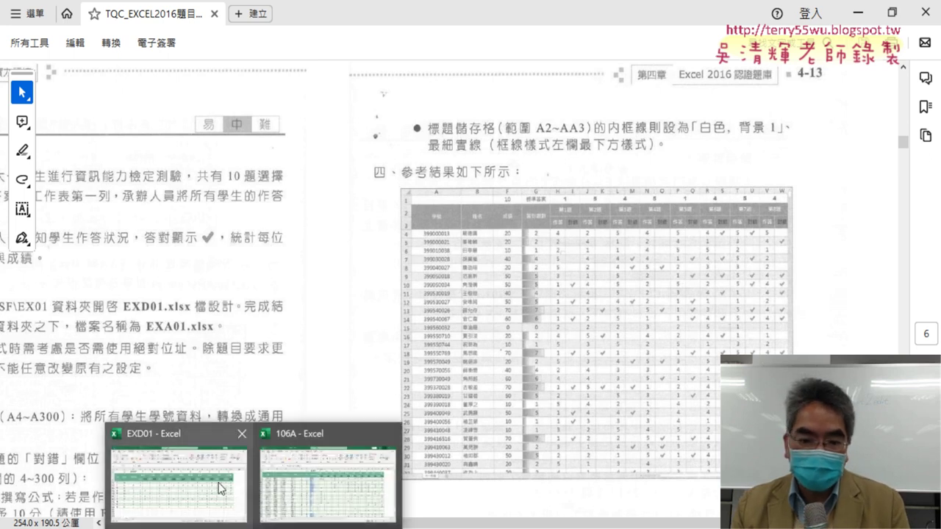
Select header block A2:AA3 in EXD01, then return to the PDF instructions
{"action": "left_click", "coordinate": [221, 488]}
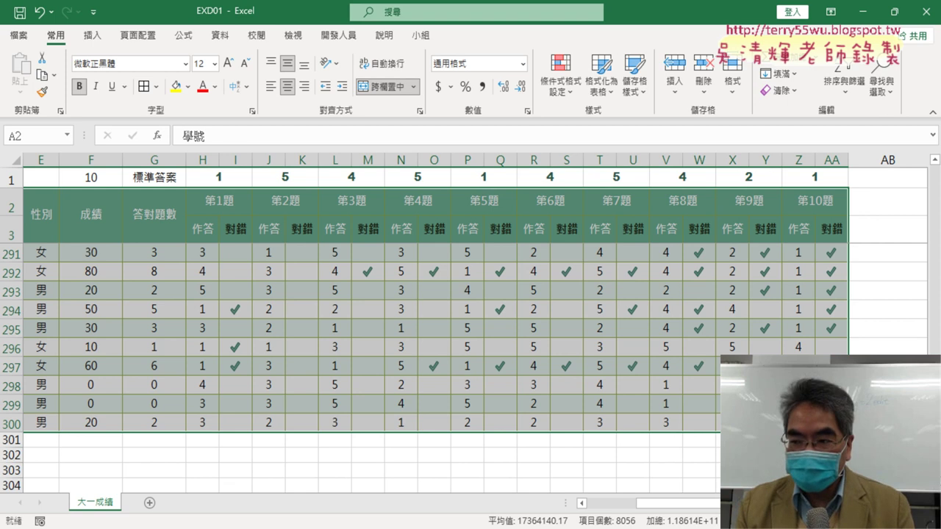
{"action": "left_click_drag", "start_coordinate": [935, 412], "coordinate": [935, 171]}
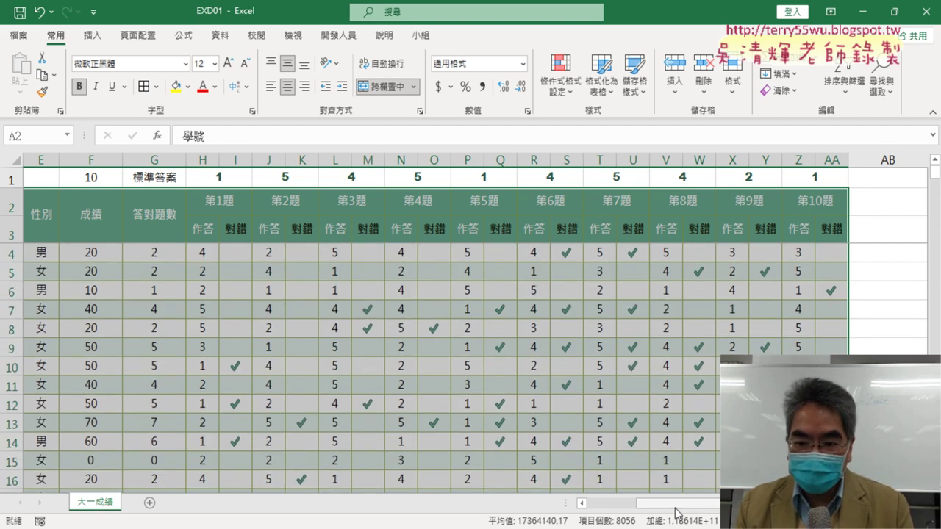
{"action": "left_click_drag", "start_coordinate": [676, 503], "coordinate": [592, 502]}
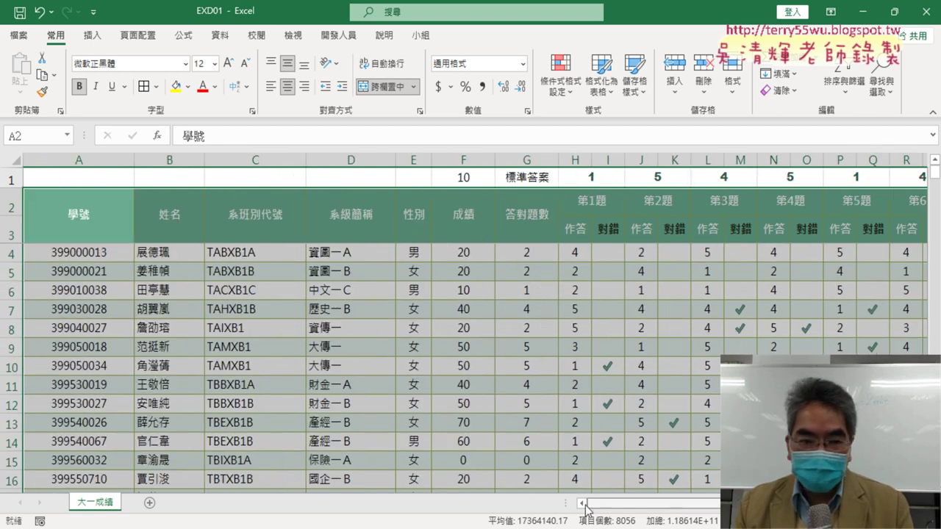
{"action": "left_click", "coordinate": [54, 211]}
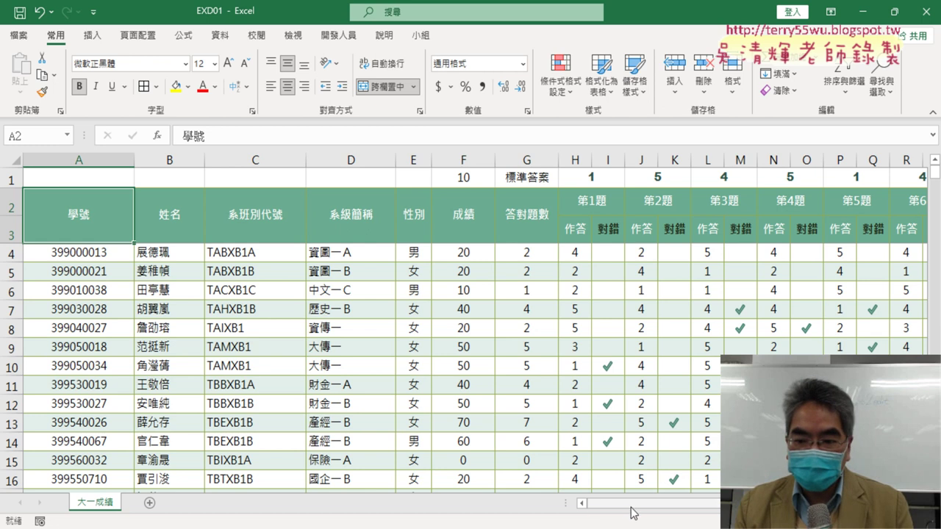
{"action": "left_click_drag", "start_coordinate": [635, 505], "coordinate": [683, 506]}
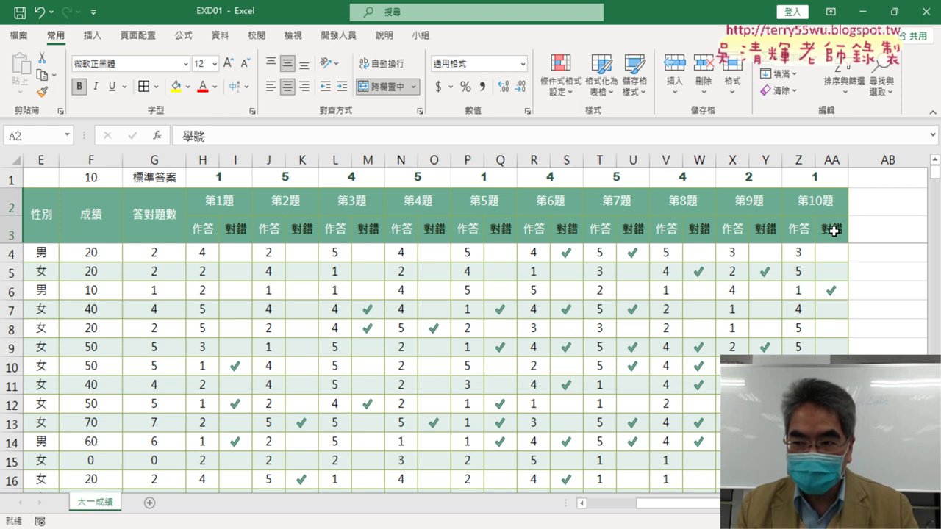
{"action": "left_click", "coordinate": [835, 231], "text": "shift"}
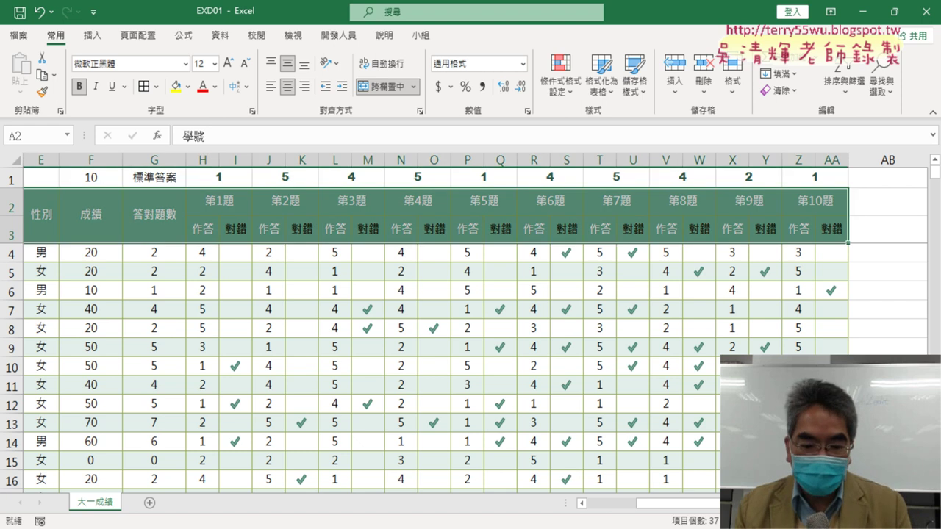
{"action": "key", "text": "alt+Tab"}
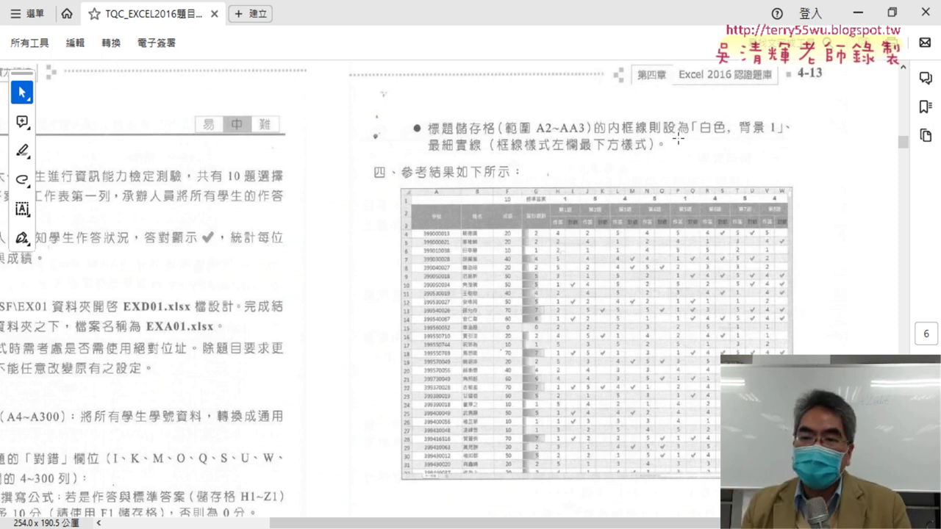
Add White, Background 1 thinnest inside borders to A2:AA3 through More Borders
{"action": "left_click", "coordinate": [858, 13]}
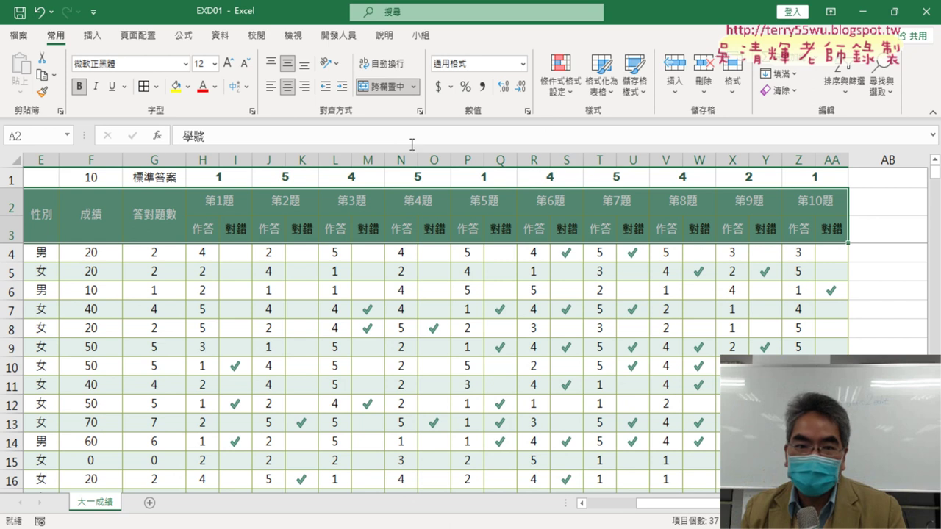
{"action": "left_click", "coordinate": [157, 89]}
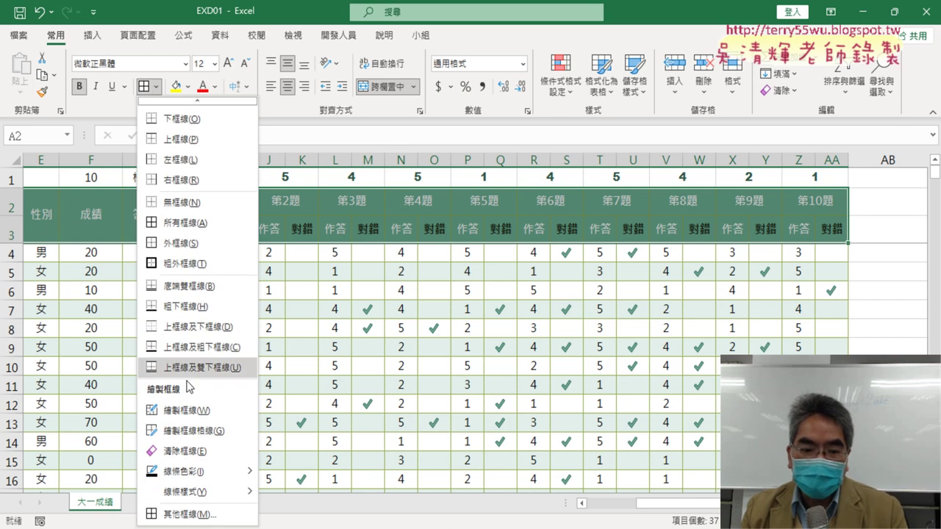
{"action": "left_click", "coordinate": [197, 516]}
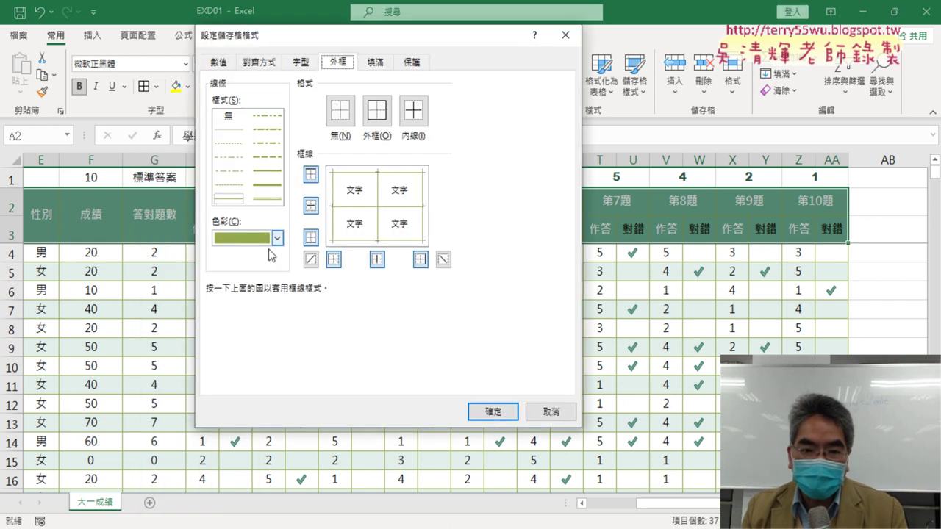
{"action": "left_click", "coordinate": [277, 237]}
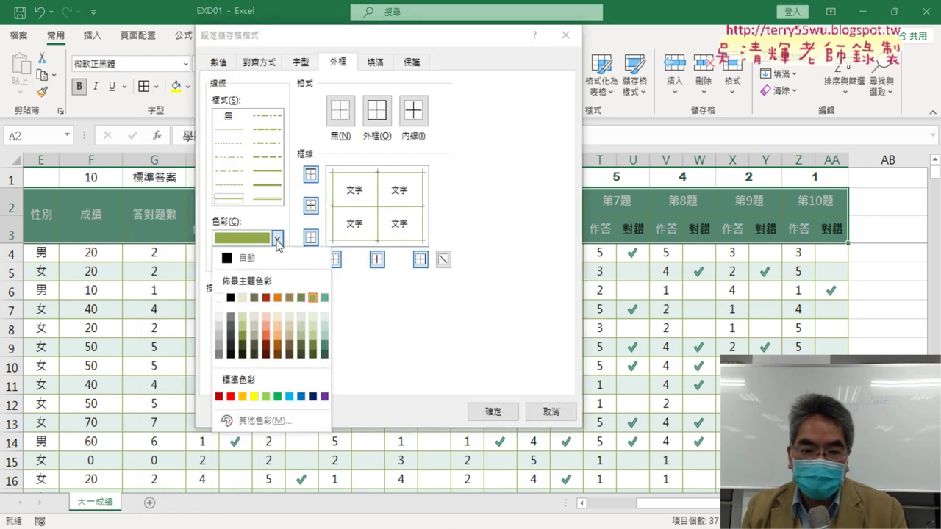
{"action": "left_click", "coordinate": [220, 298]}
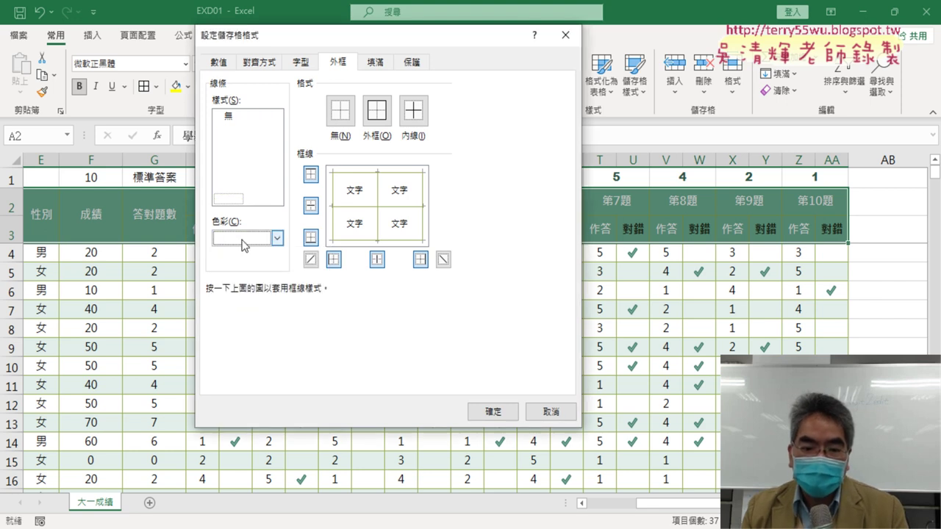
{"action": "left_click", "coordinate": [215, 527]}
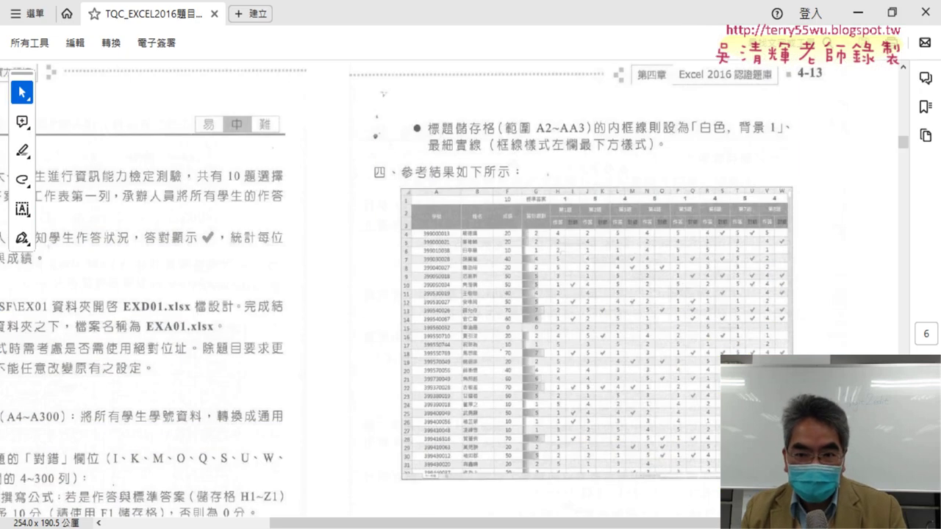
{"action": "key", "text": "alt+Tab"}
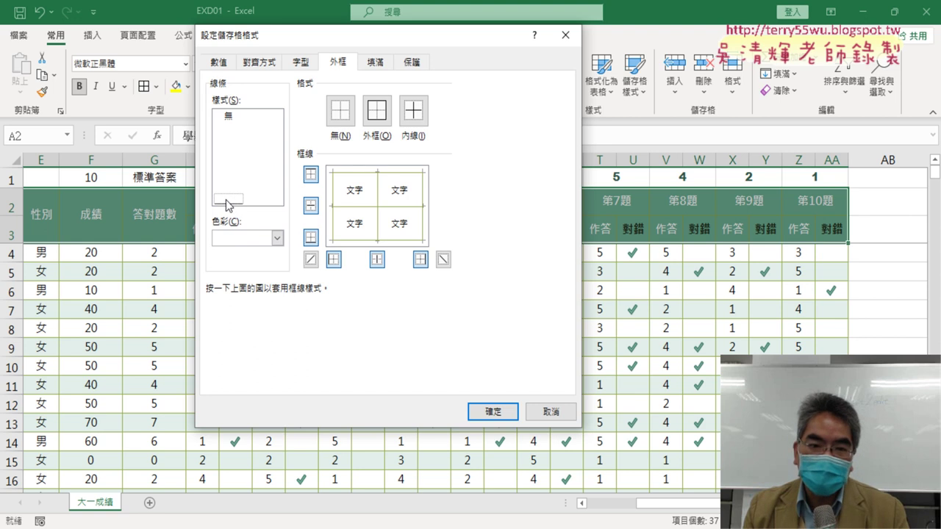
{"action": "left_click", "coordinate": [413, 111]}
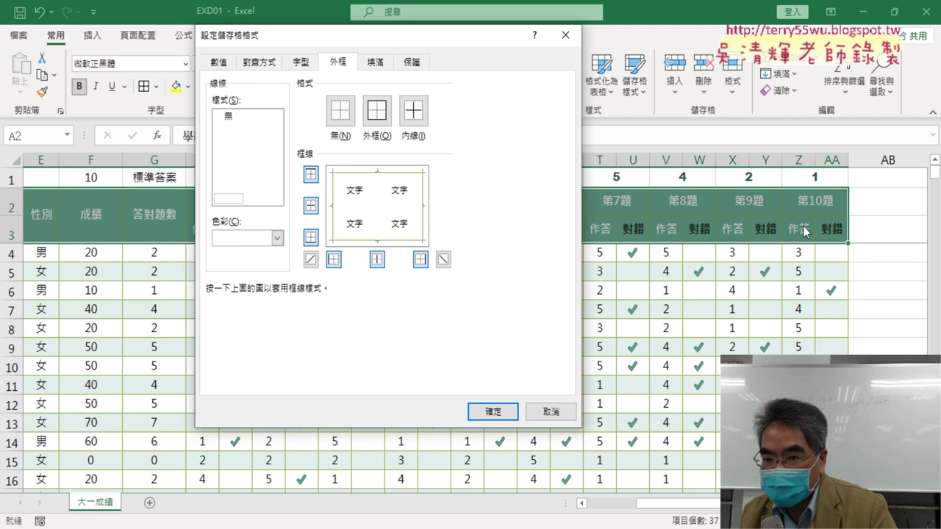
{"action": "left_click", "coordinate": [492, 412]}
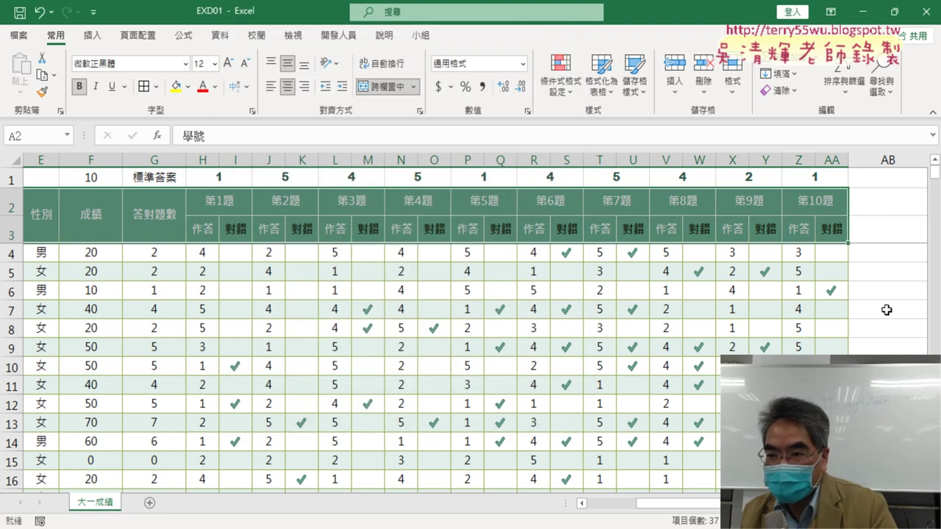
{"action": "left_click", "coordinate": [895, 311]}
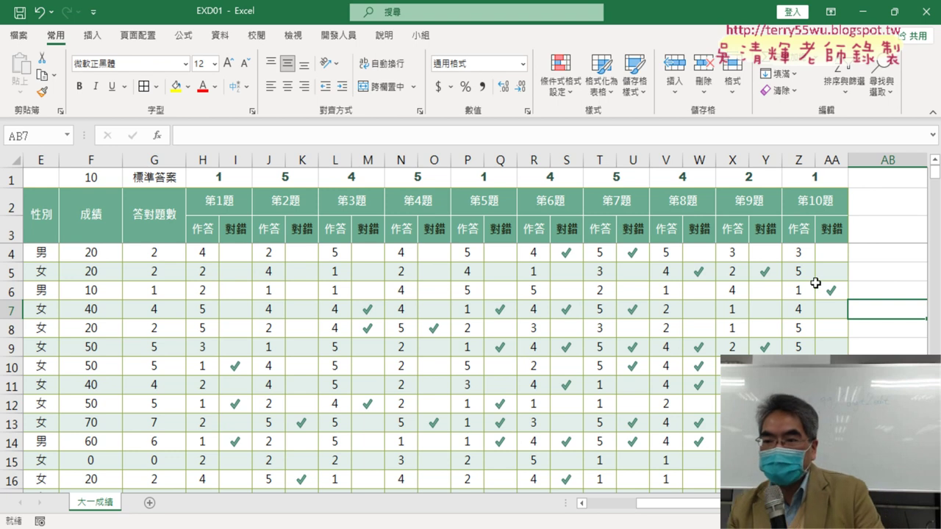
Open Save As on the 106 folder and name the workbook EX106A, based on the existing 106A file
{"action": "left_click_drag", "start_coordinate": [682, 505], "coordinate": [609, 505]}
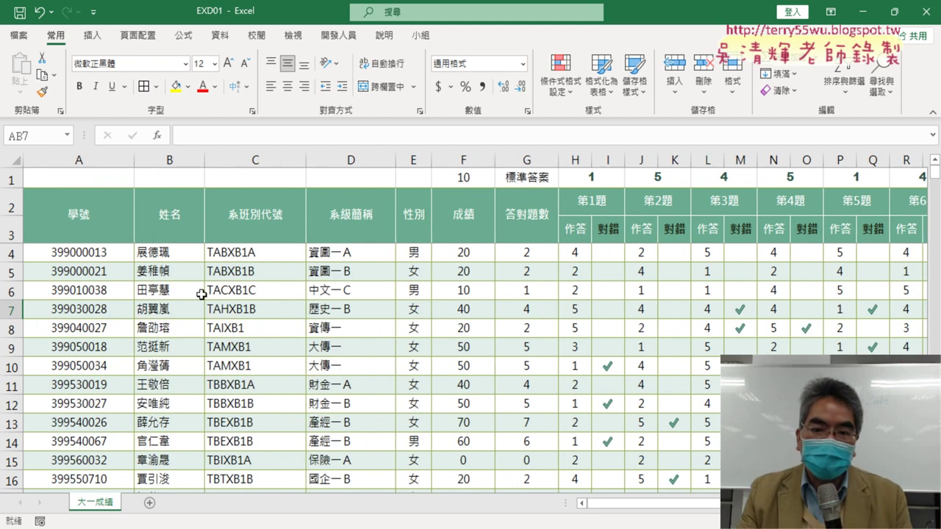
{"action": "left_click", "coordinate": [19, 37]}
{"action": "left_click", "coordinate": [55, 230]}
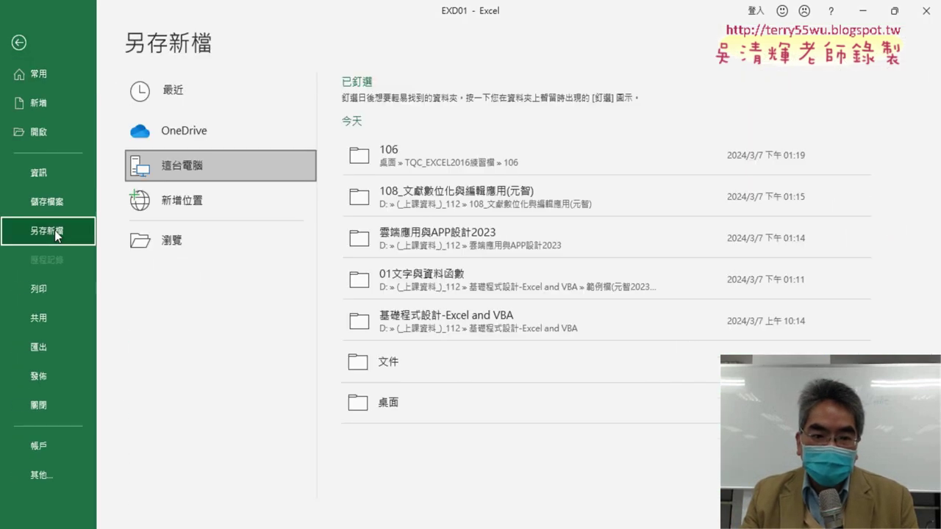
{"action": "left_click", "coordinate": [188, 252]}
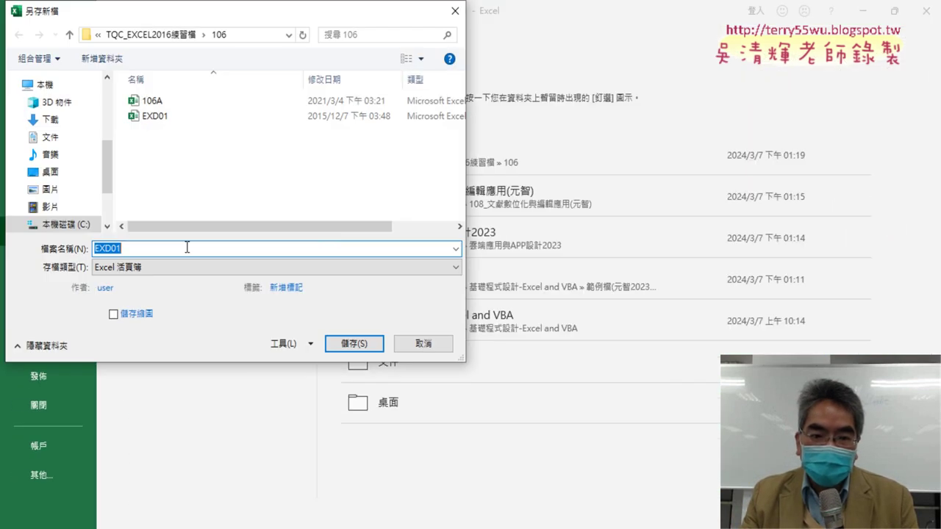
{"action": "left_click", "coordinate": [164, 106]}
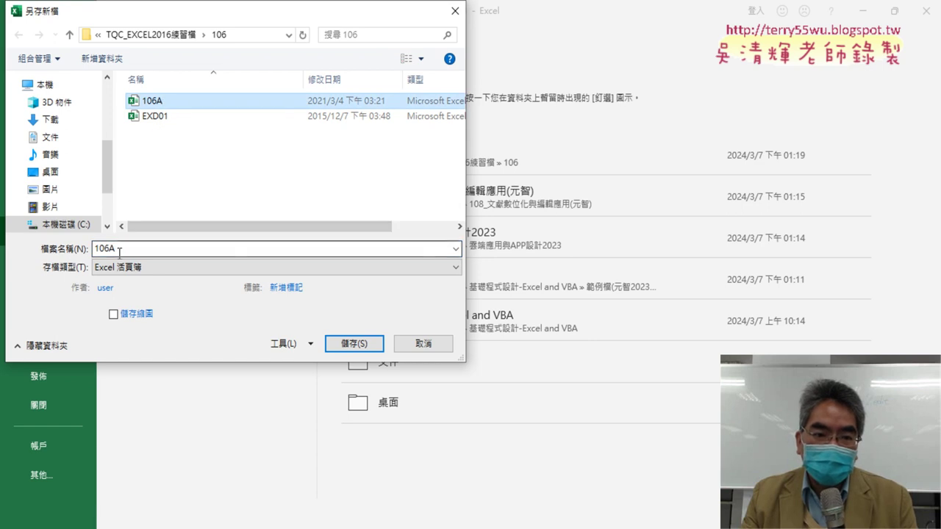
{"action": "double_click", "coordinate": [100, 251]}
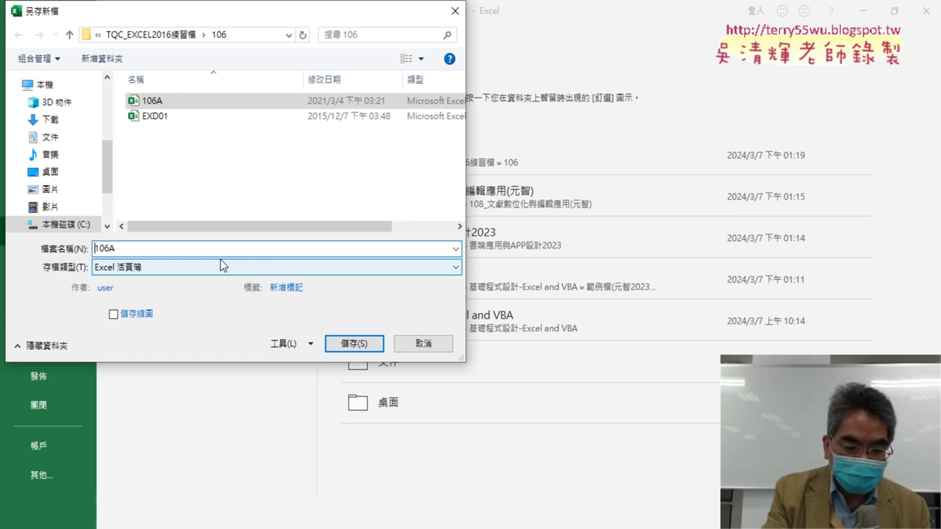
{"action": "type", "text": "EX"}
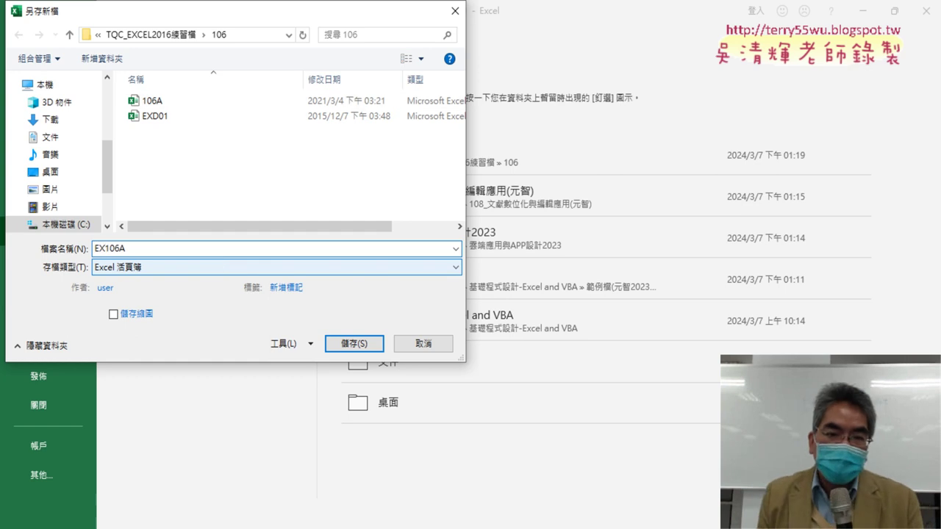